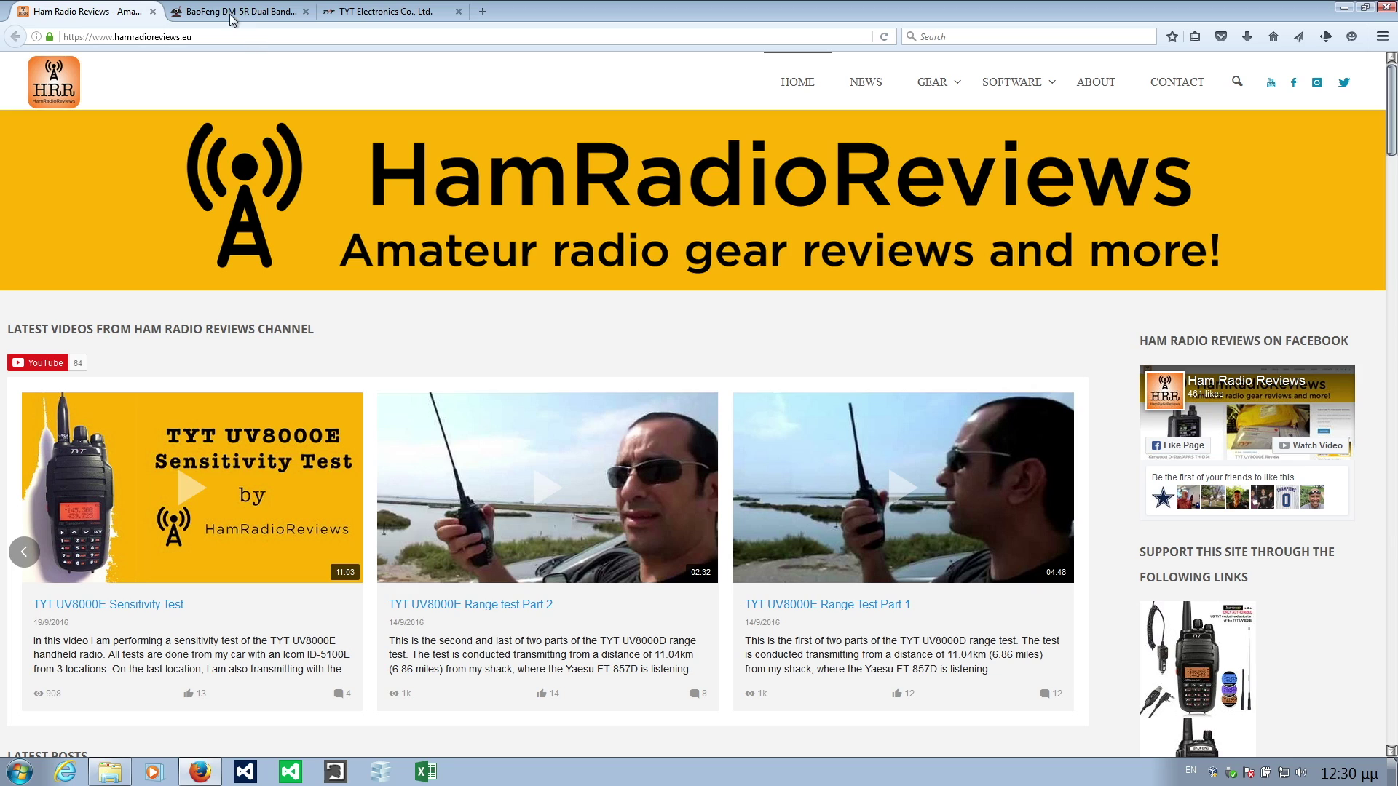
# Switch to the Firefox tab with the Radioddity BaoFeng DM-5R Dual Band DMR Upgrade page.
pyautogui.click(198, 12)
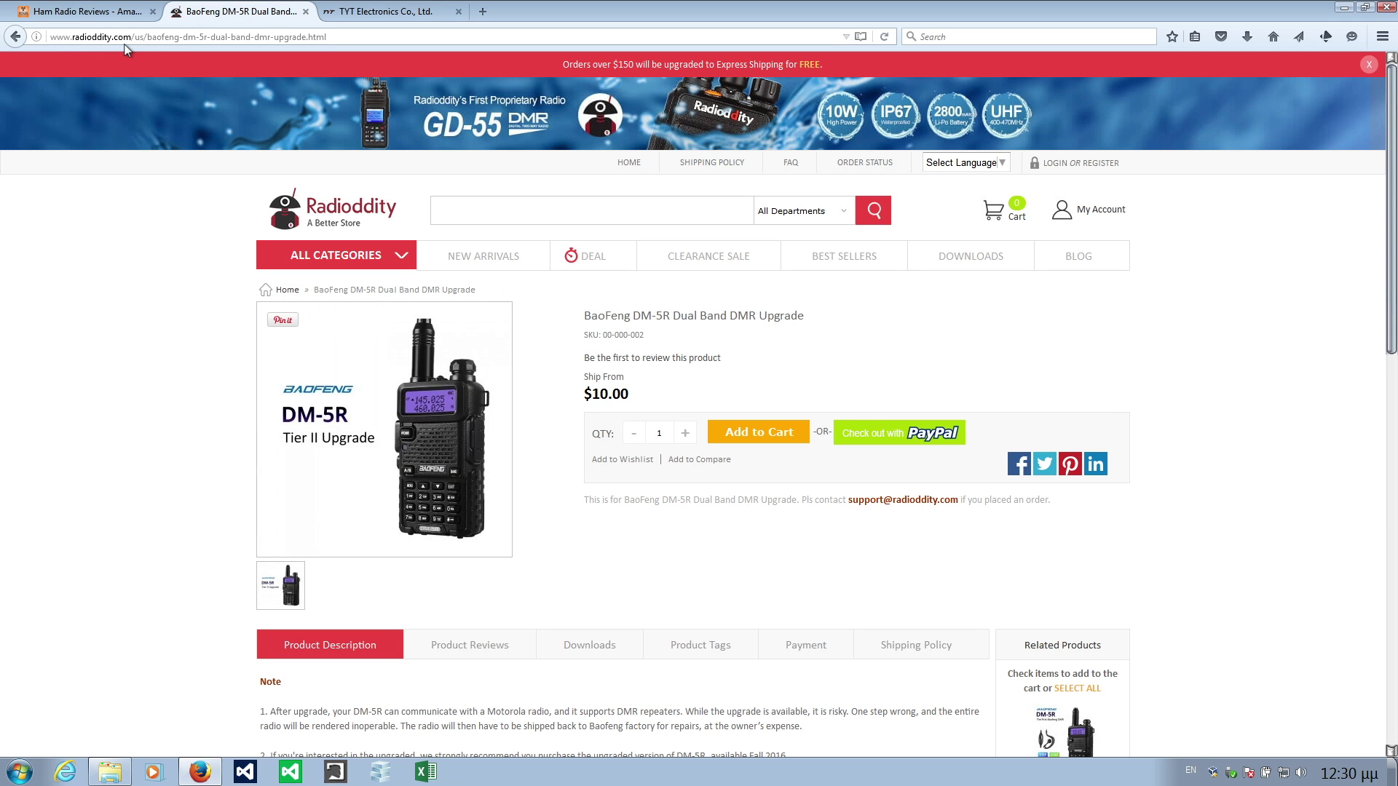
# Highlight the product title and $10.00 price, then bring up the DM-5R Upgrade folder.
pyautogui.moveTo(583, 316); pyautogui.dragTo(866, 302)
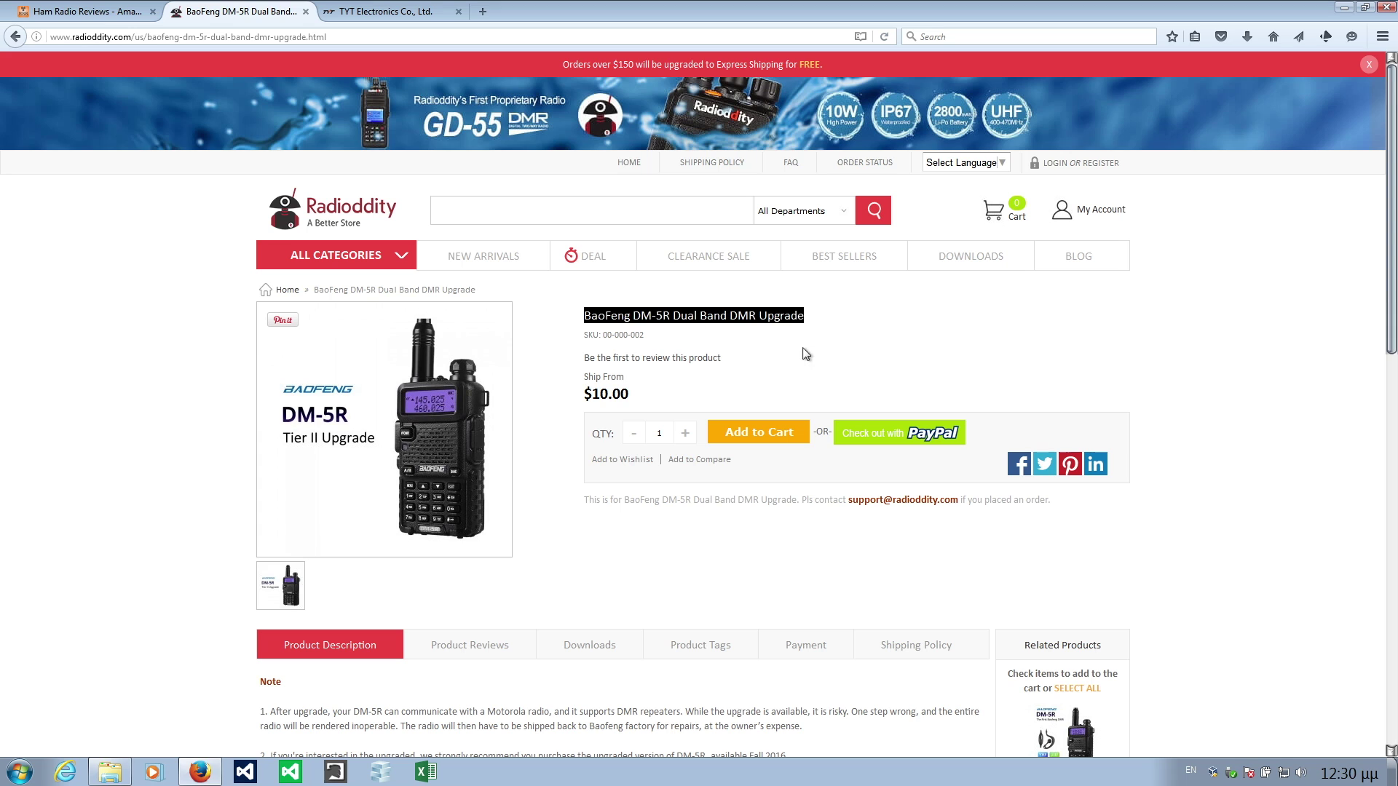
pyautogui.click(804, 354)
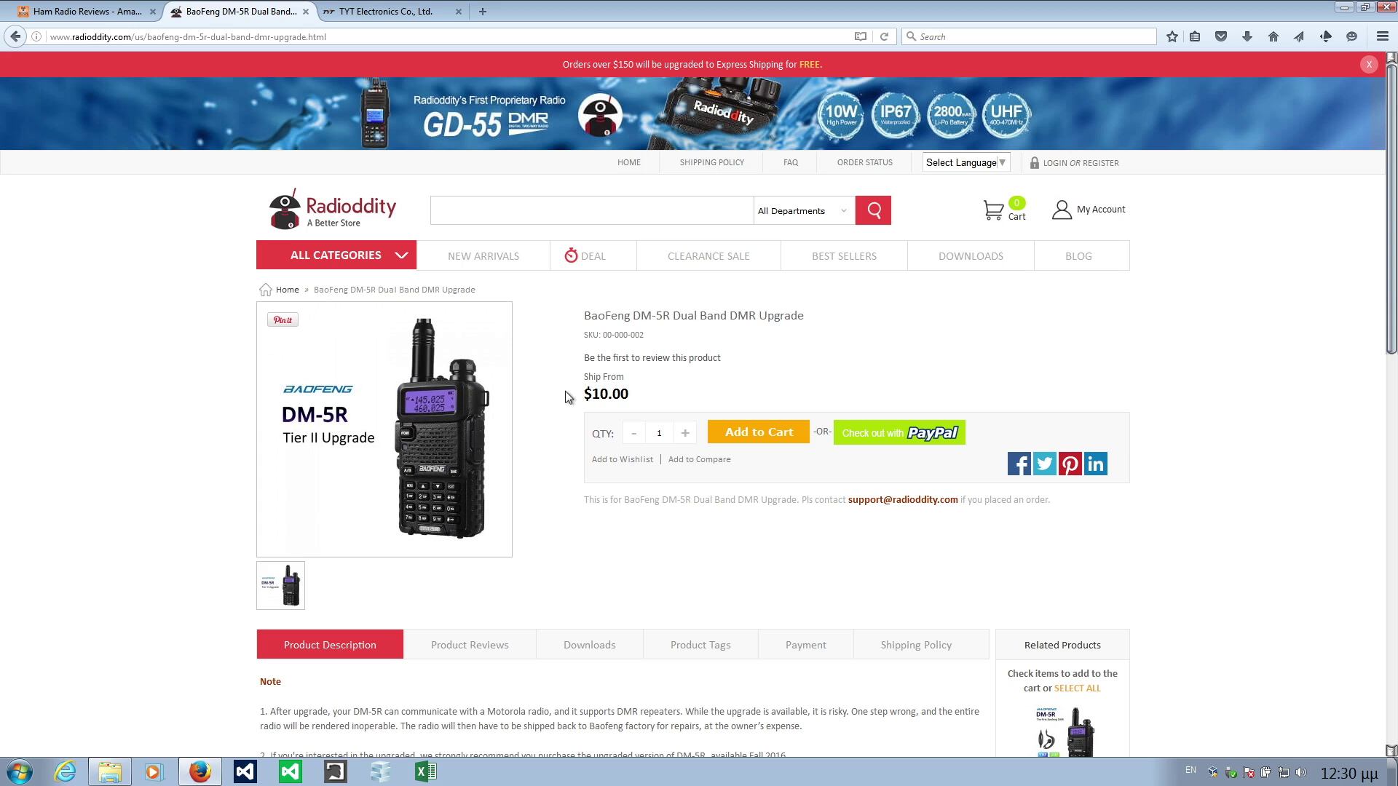
pyautogui.moveTo(591, 392); pyautogui.dragTo(725, 386)
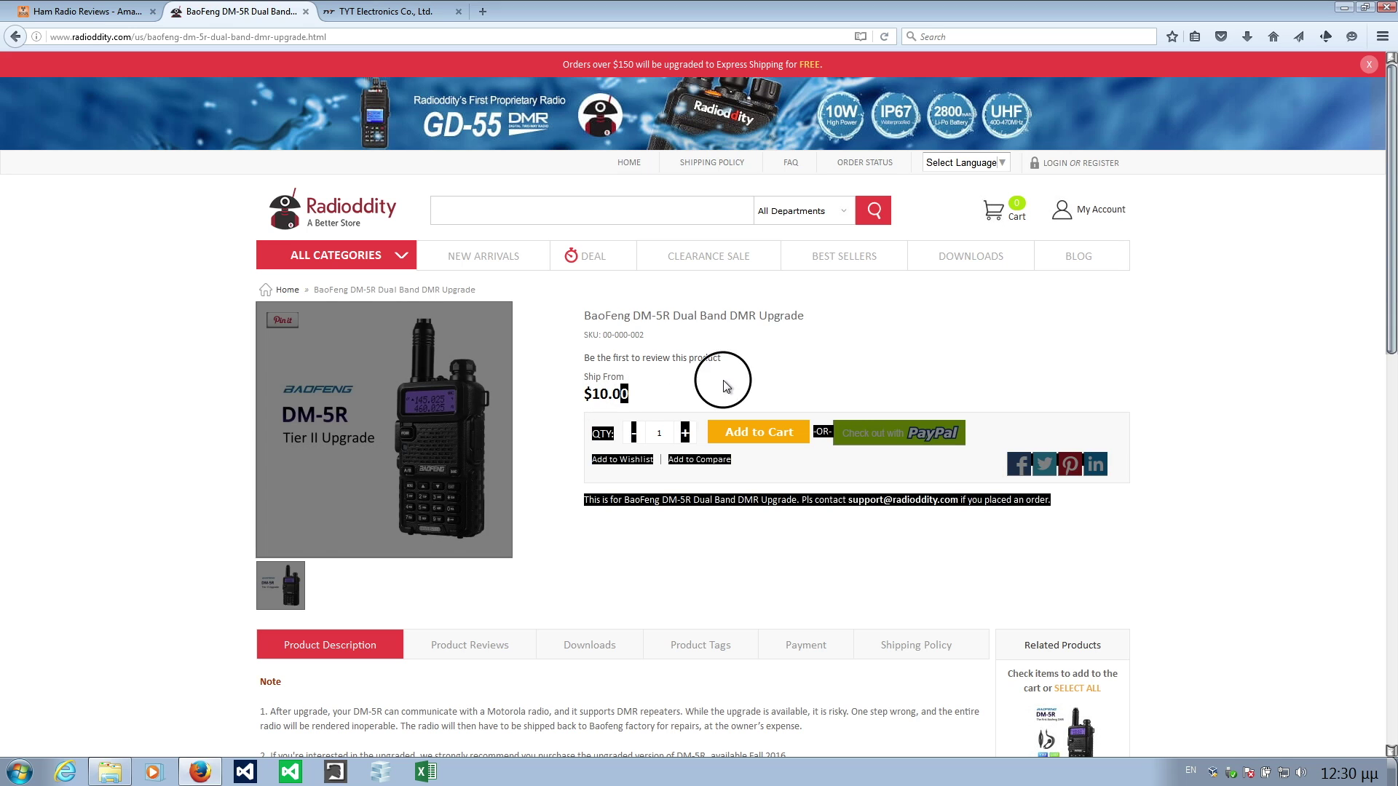
pyautogui.click(723, 381)
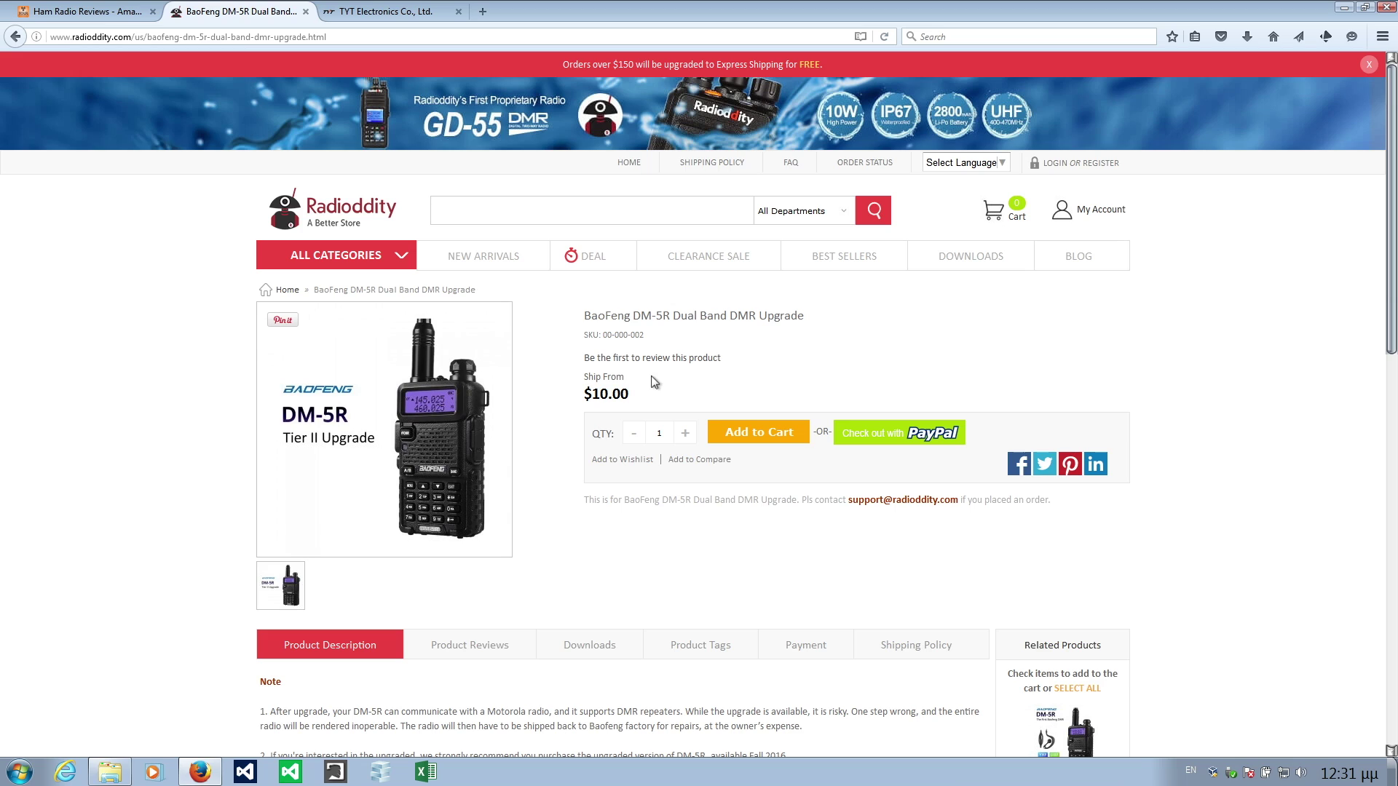
pyautogui.moveTo(587, 398); pyautogui.dragTo(618, 393)
pyautogui.click(683, 390)
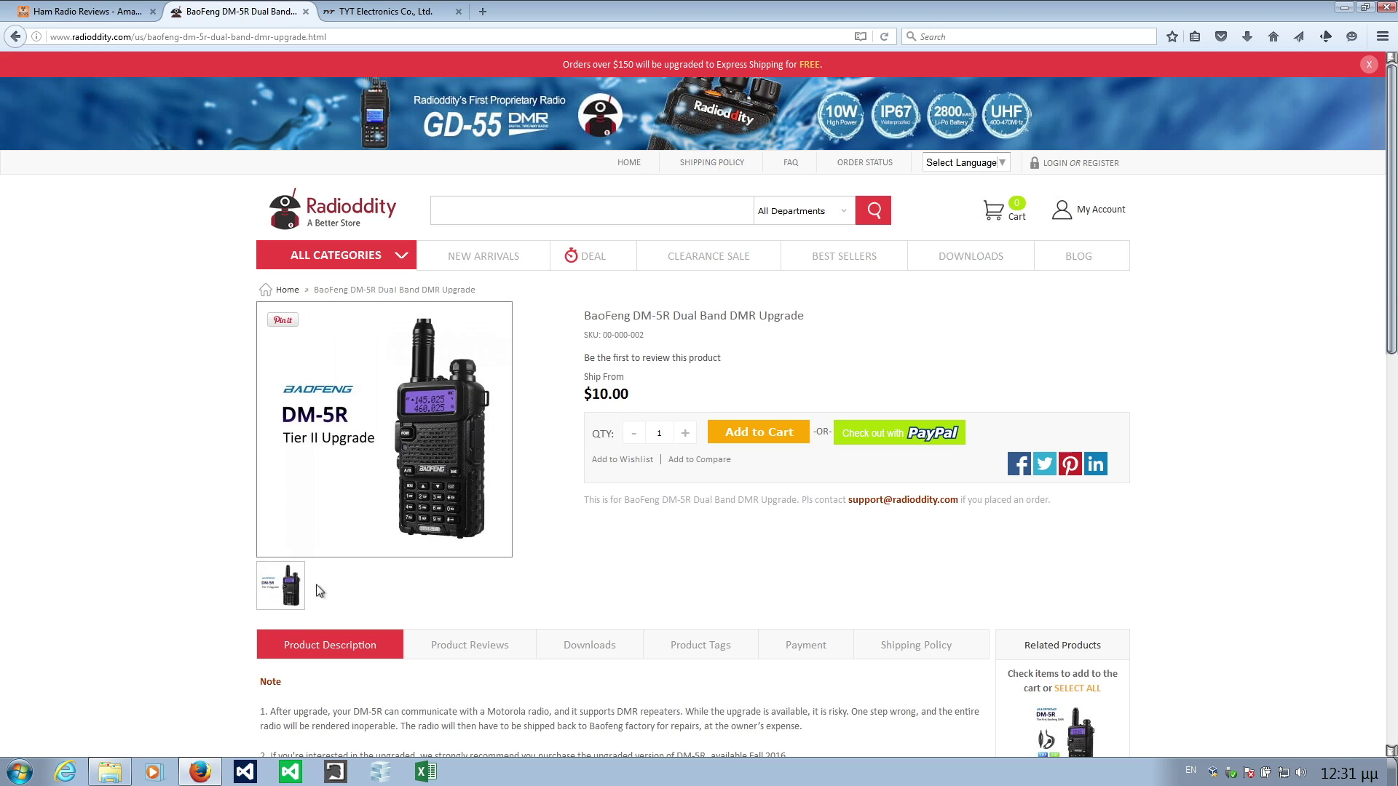
pyautogui.click(111, 774)
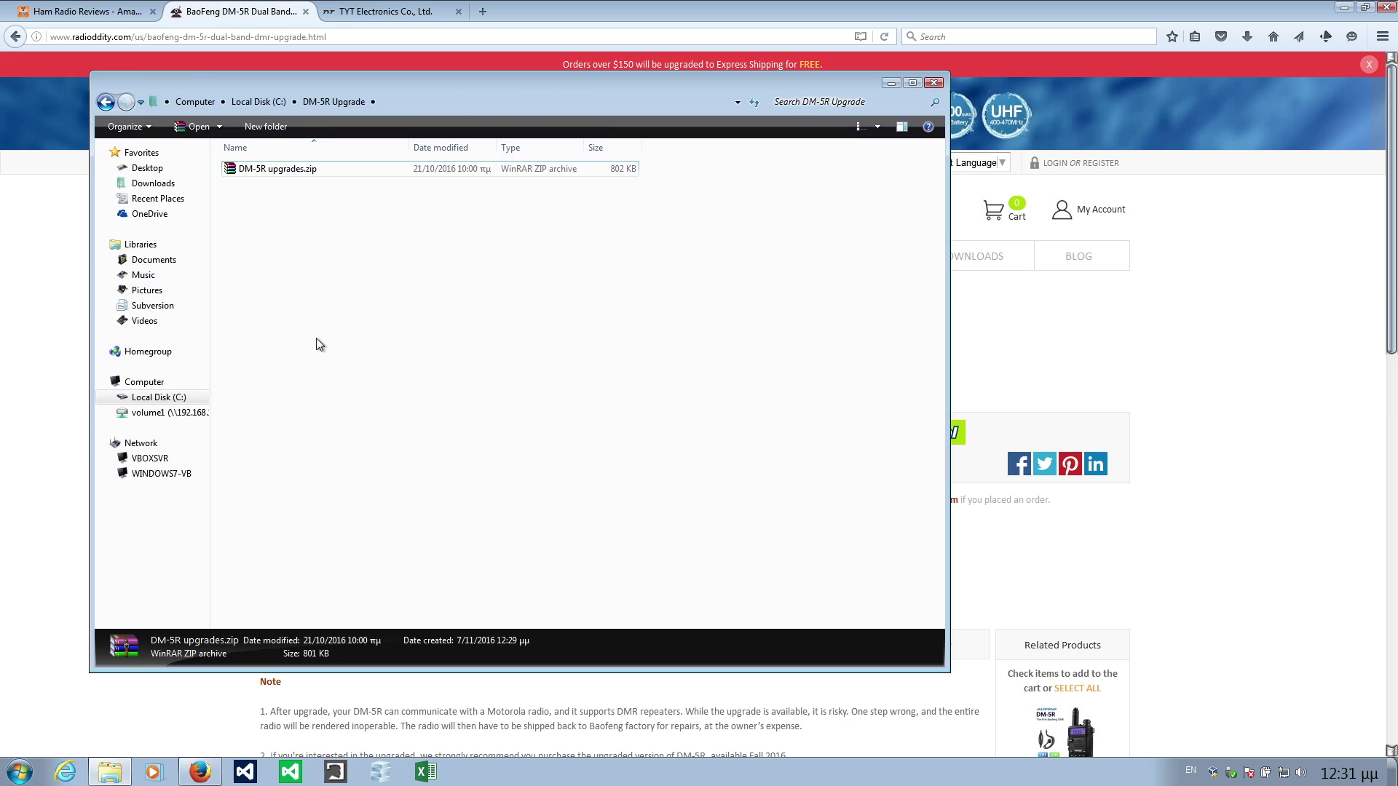
# Extract DM-5R upgrades.zip in place and open the new DM-5R upgrades folder.
pyautogui.rightClick(290, 170)
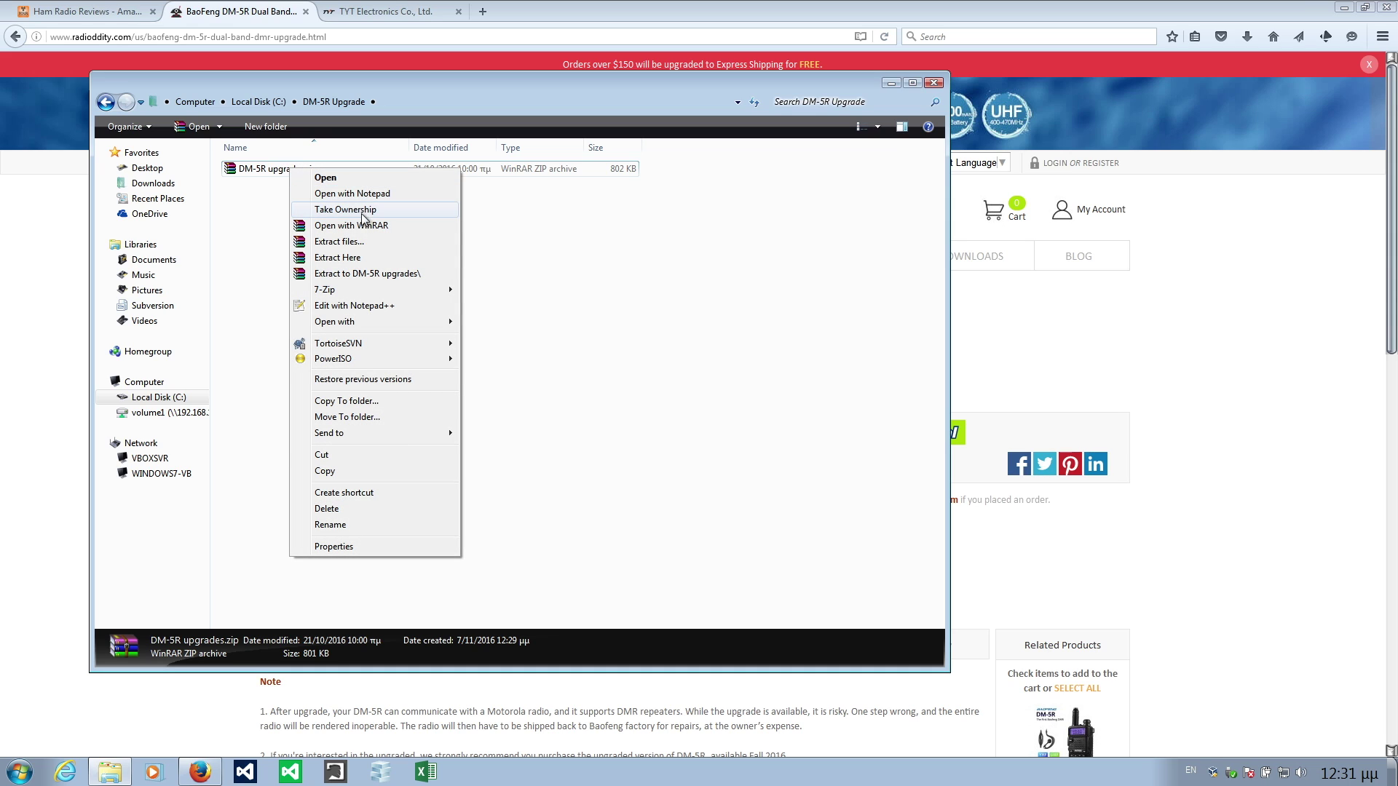
pyautogui.click(353, 258)
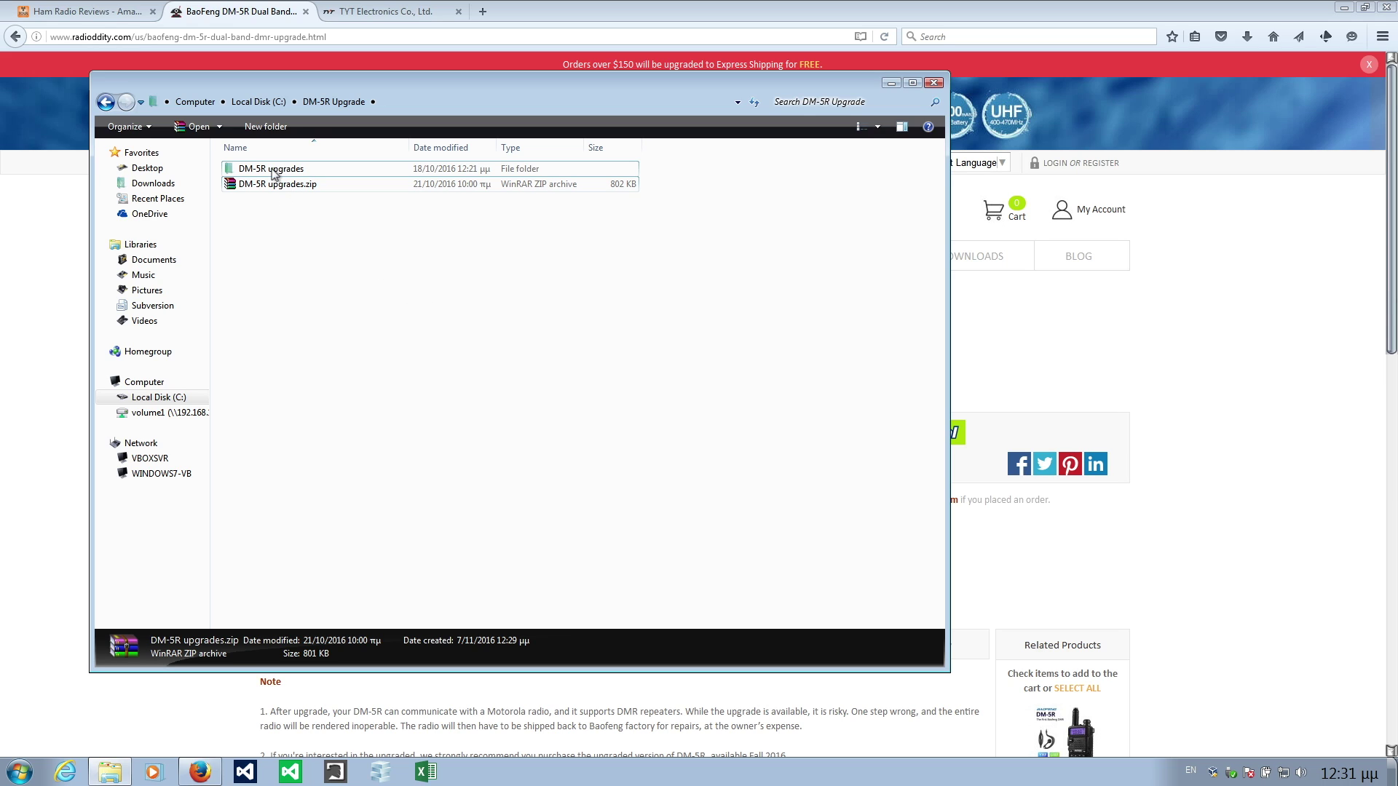
pyautogui.click(275, 171)
pyautogui.doubleClick(275, 171)
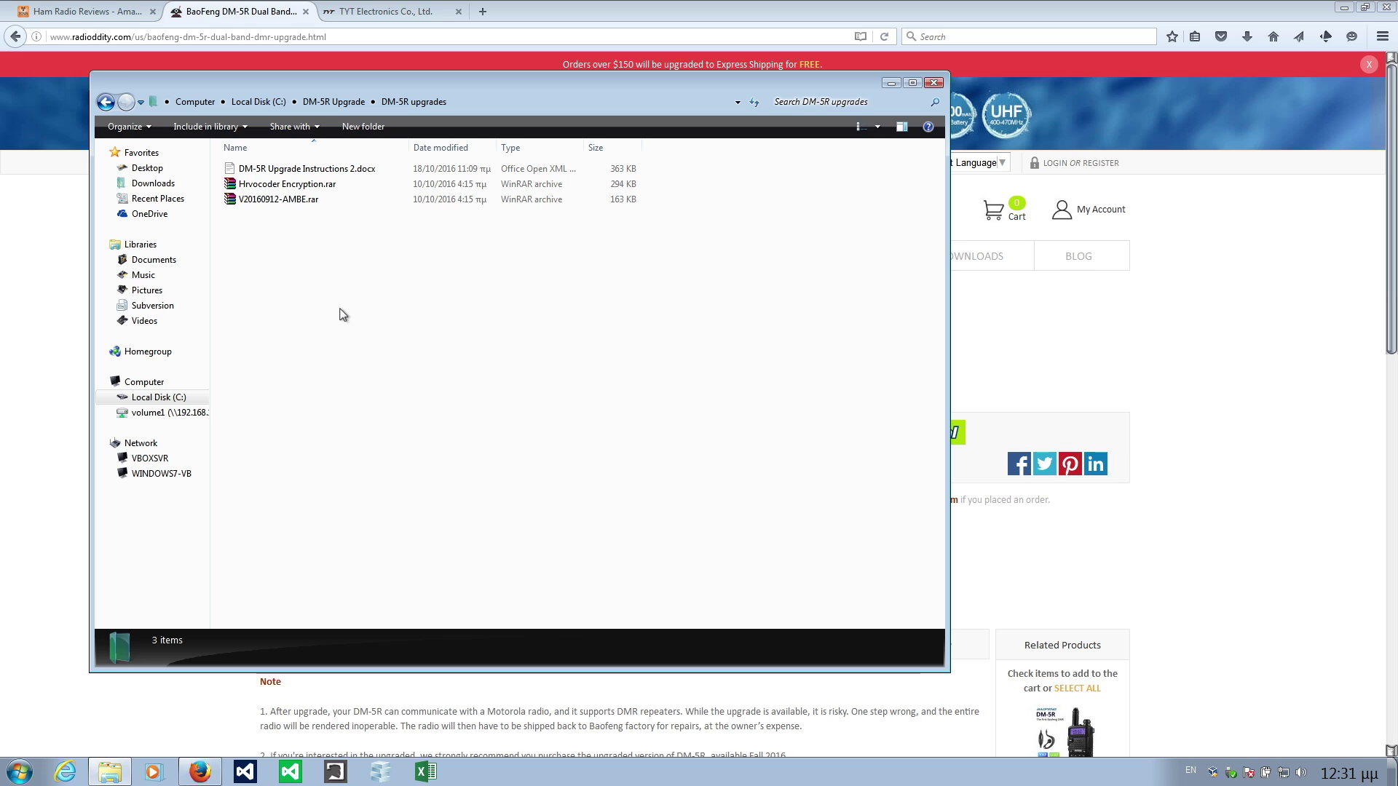
pyautogui.moveTo(449, 82); pyautogui.dragTo(575, 91)
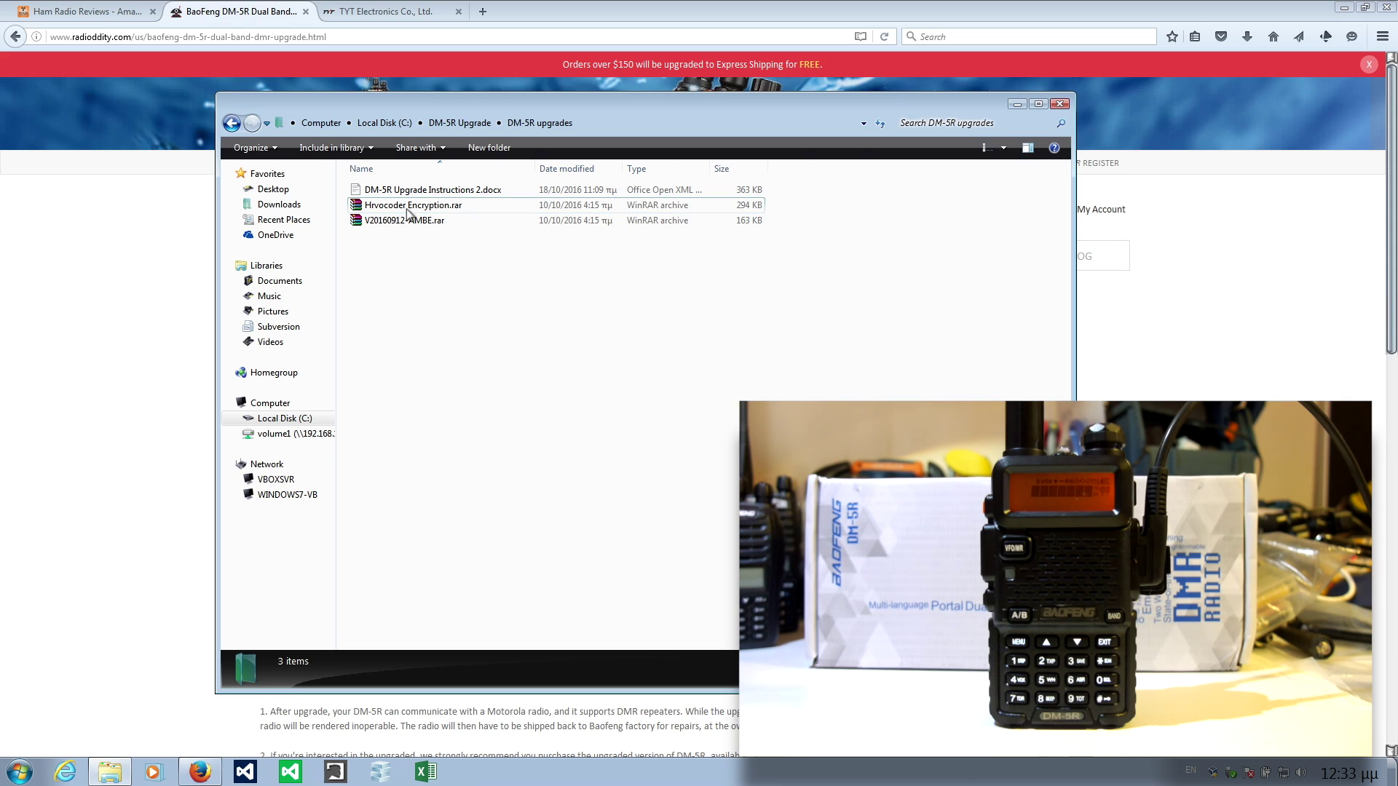
pyautogui.click(409, 211)
# Extract Hrvocoder Encryption.rar here, entering the archive password.
pyautogui.rightClick(409, 210)
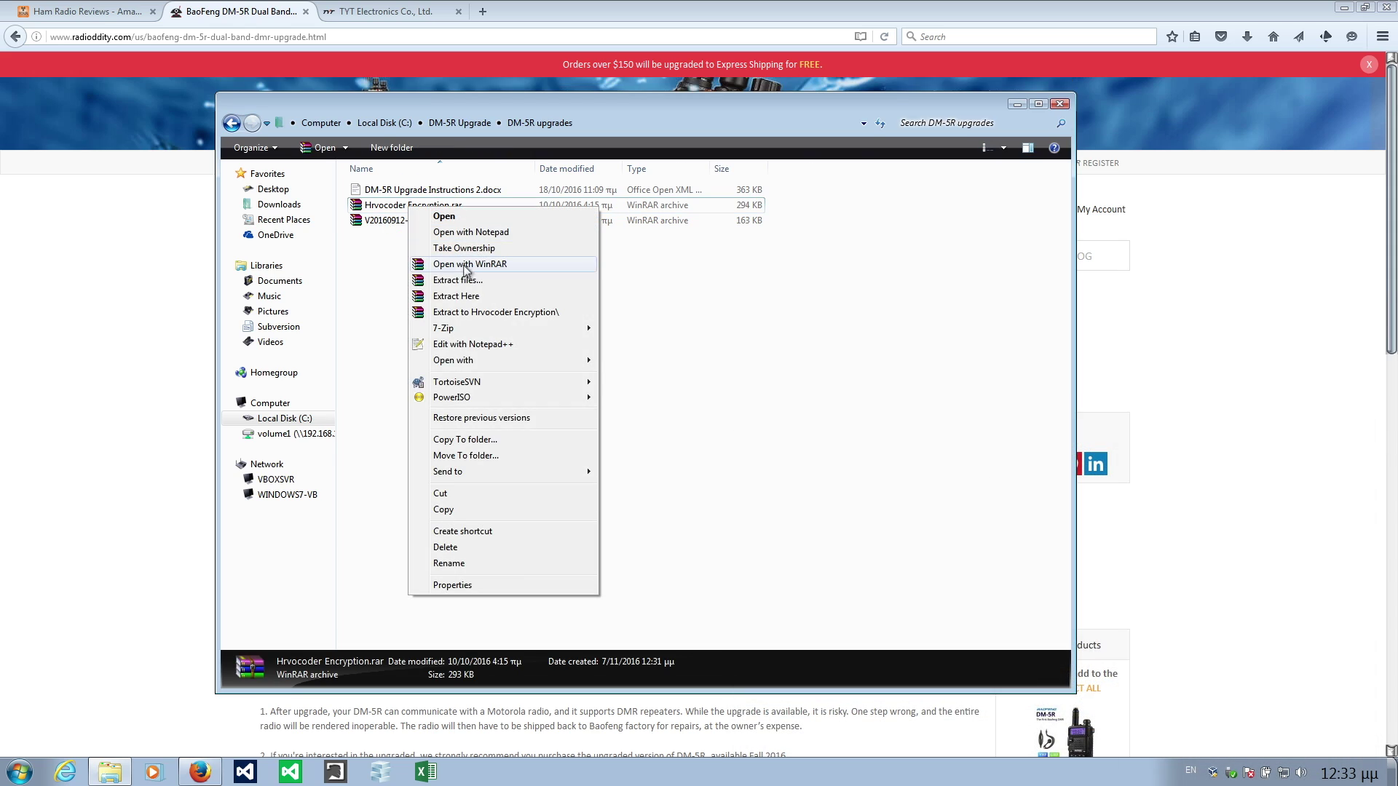
pyautogui.click(452, 295)
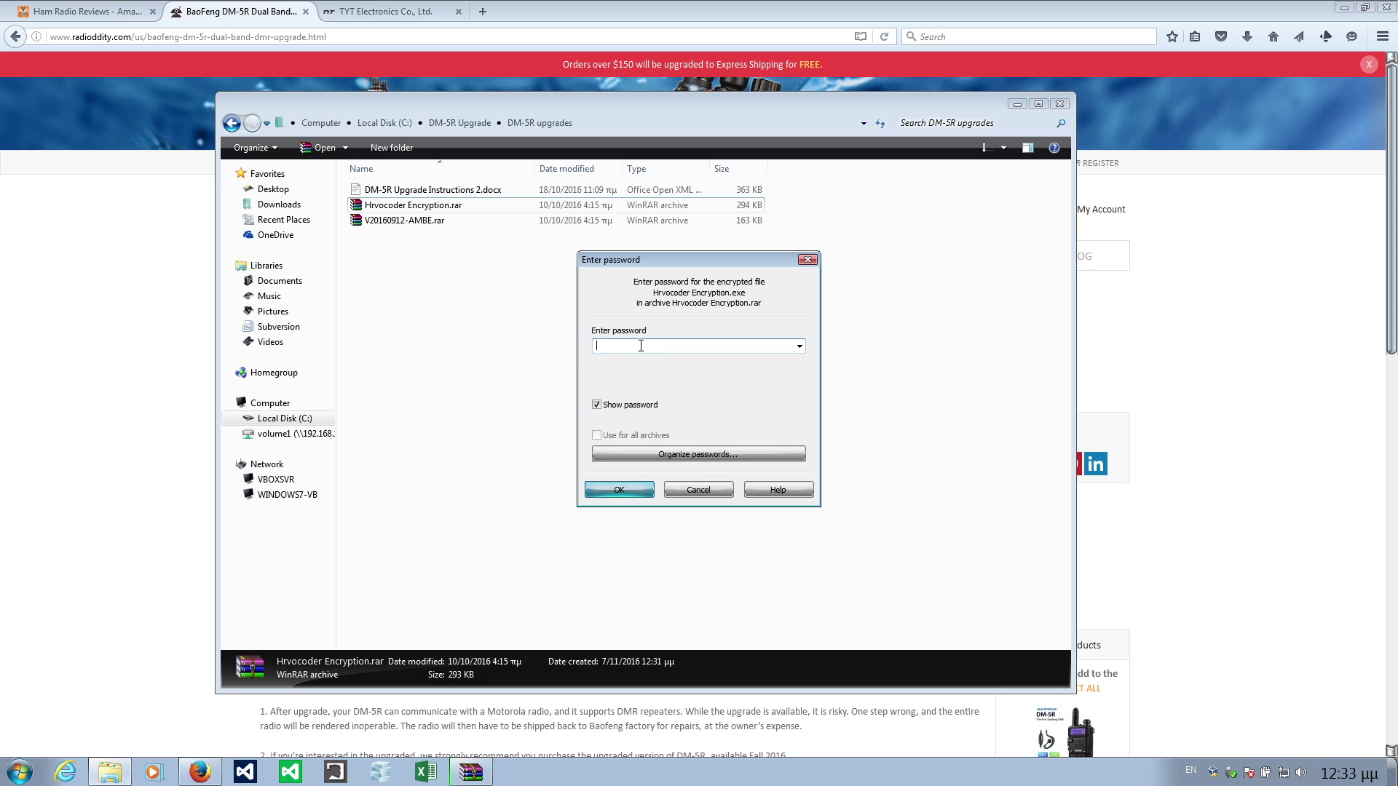
pyautogui.write('123456')
pyautogui.click(642, 490)
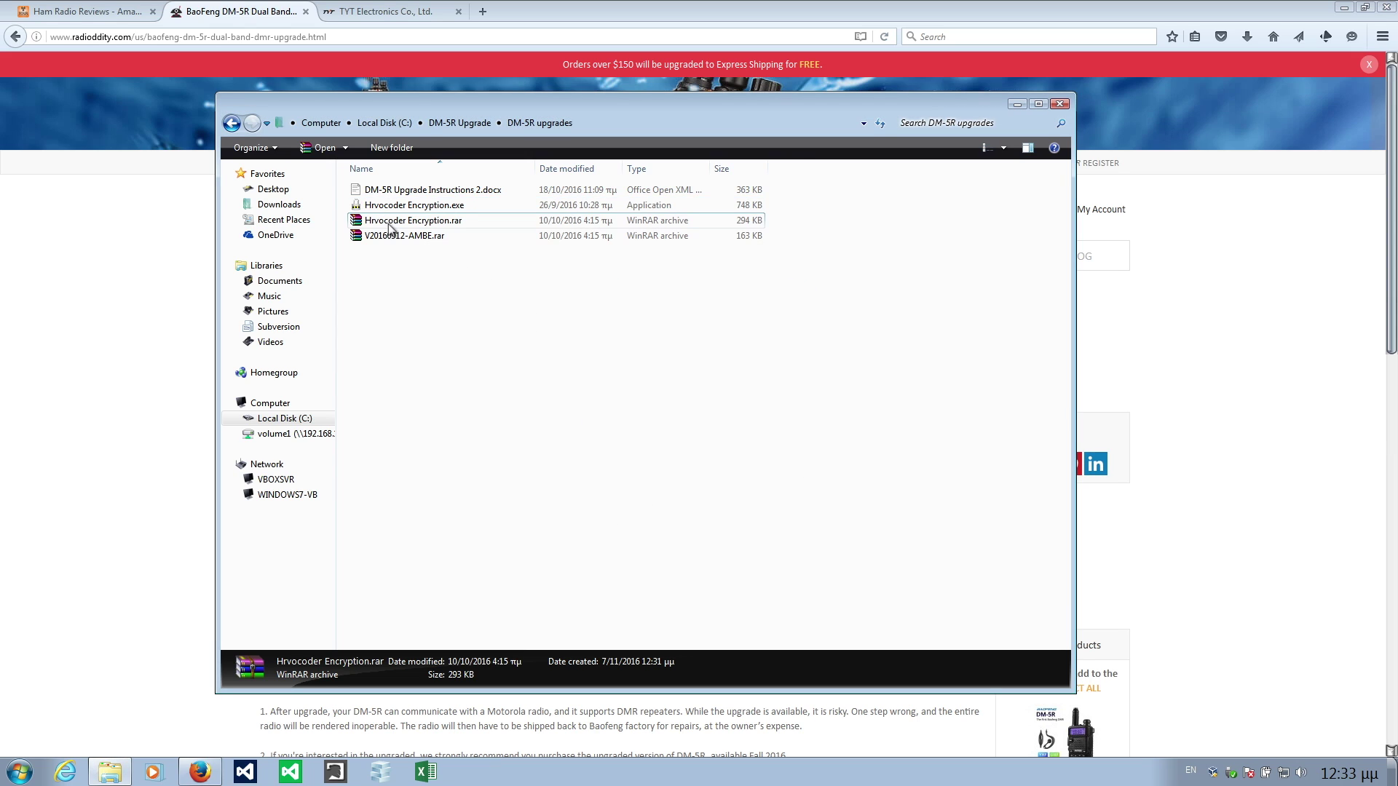
# Extract V20160912-AMBE.rar here with its archive password.
pyautogui.rightClick(387, 236)
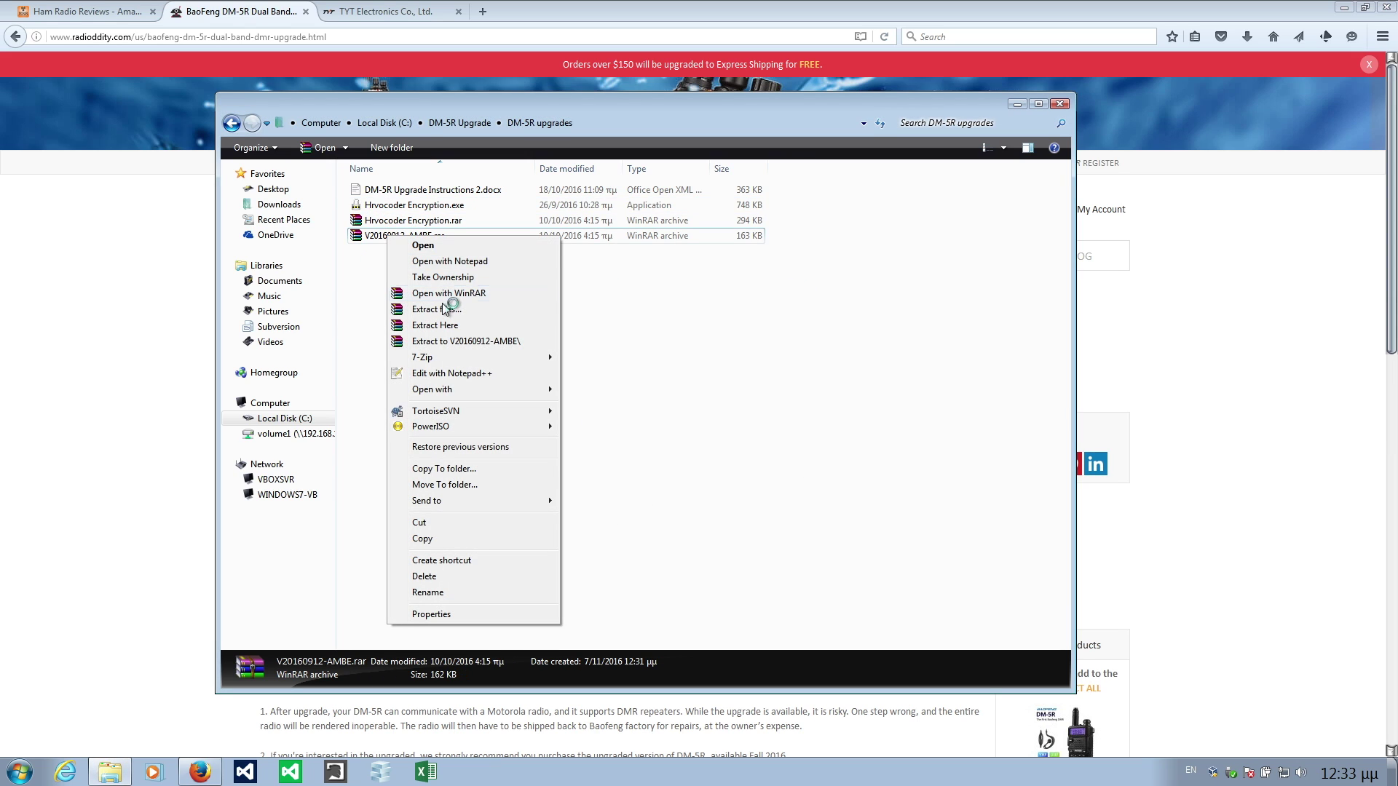
pyautogui.click(437, 325)
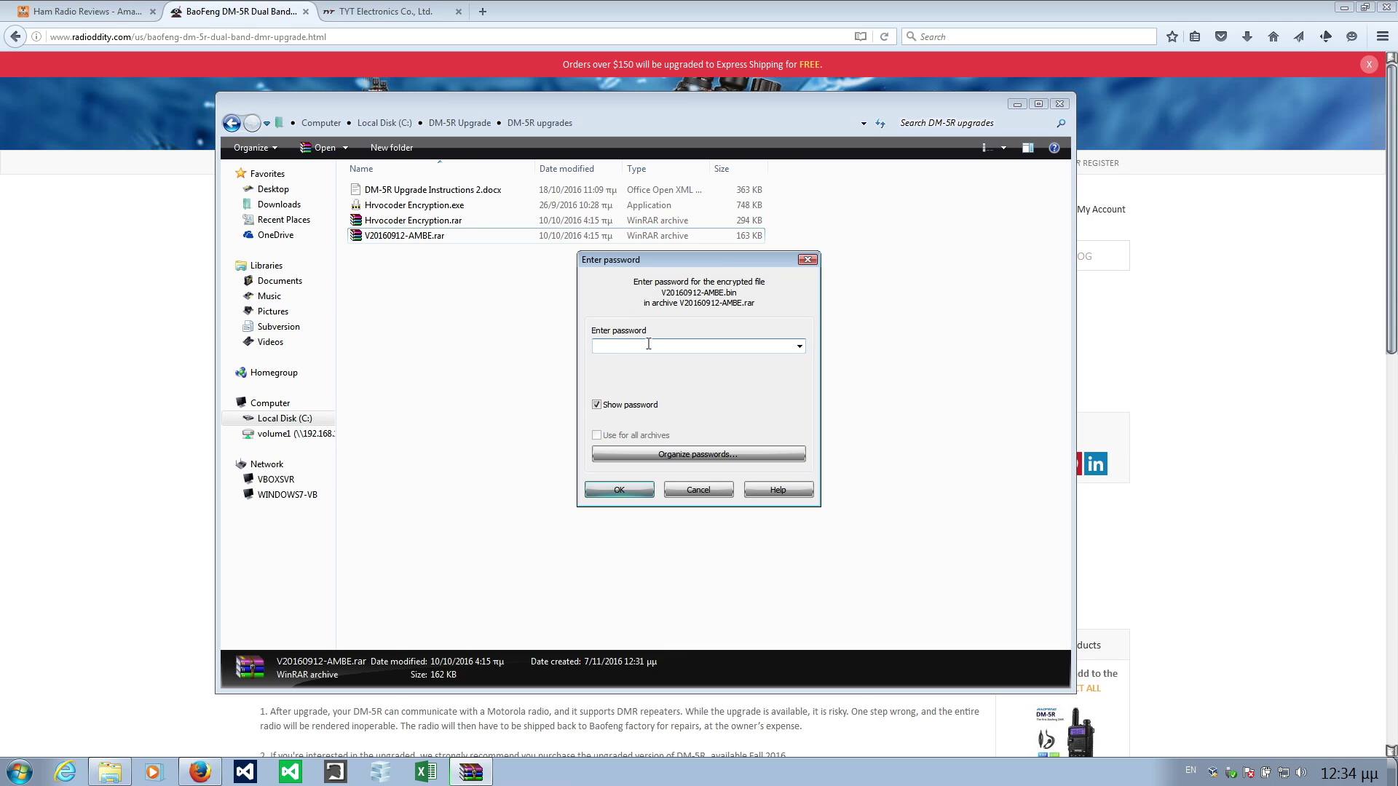
pyautogui.write('123456')
pyautogui.click(617, 492)
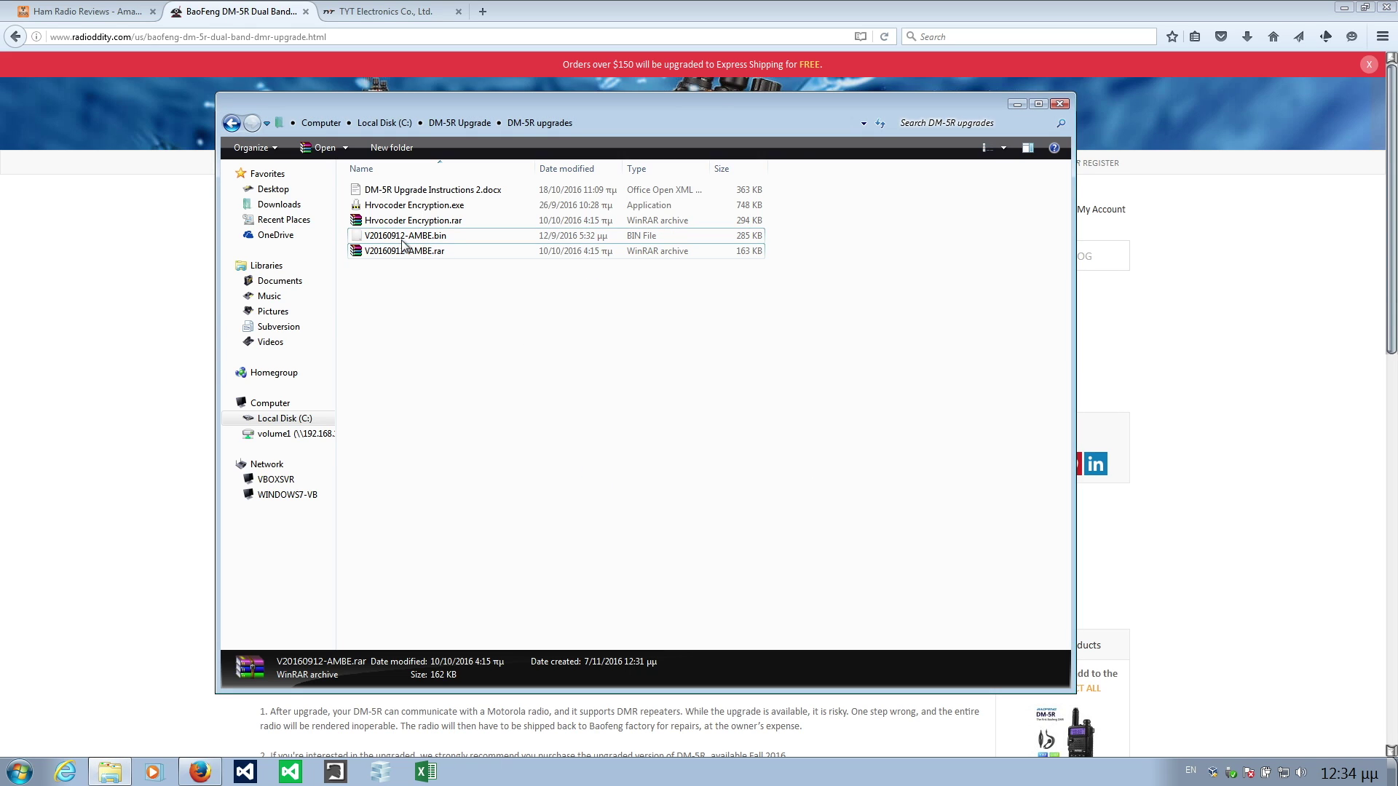
pyautogui.click(428, 270)
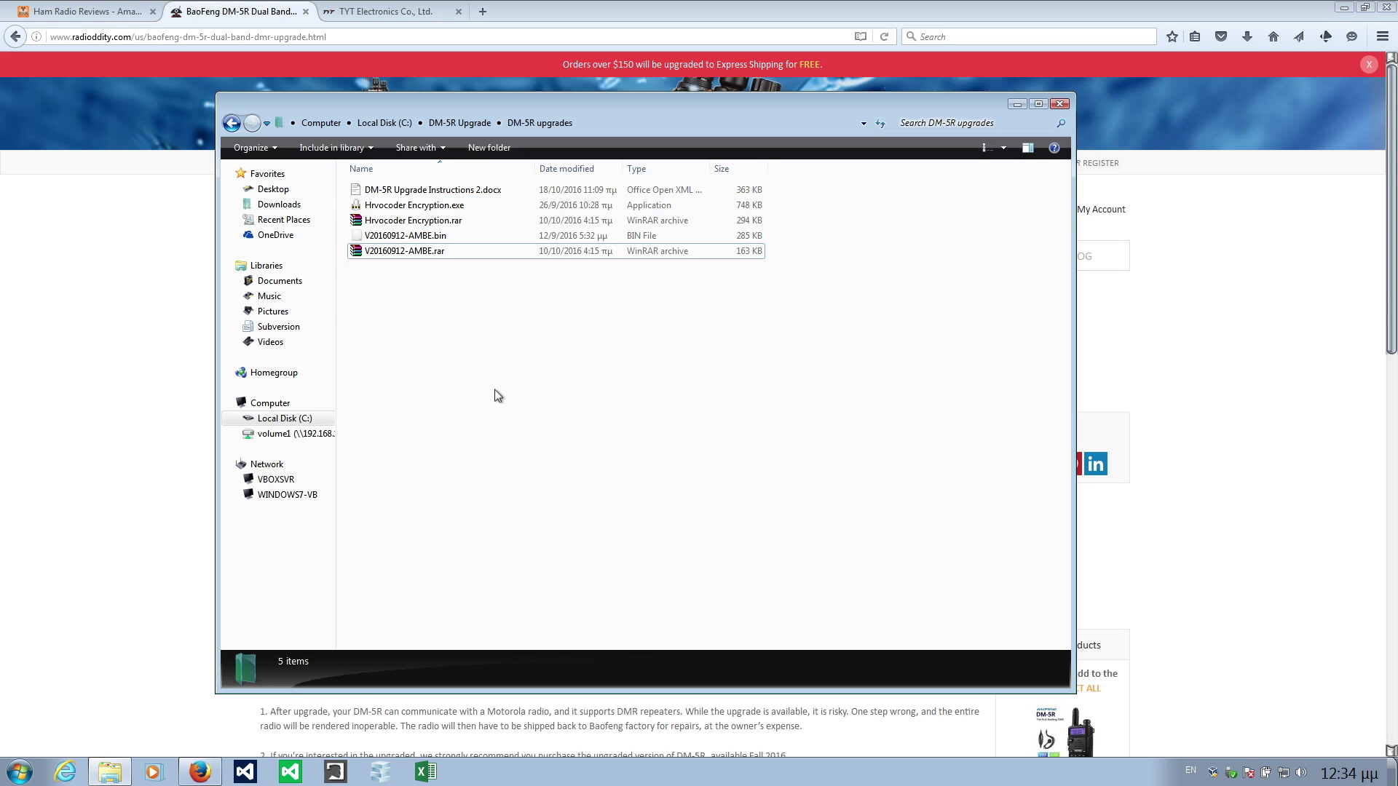
# Launch Hrvocoder Encryption.exe and open port COM3 at 57600 baud.
pyautogui.doubleClick(402, 206)
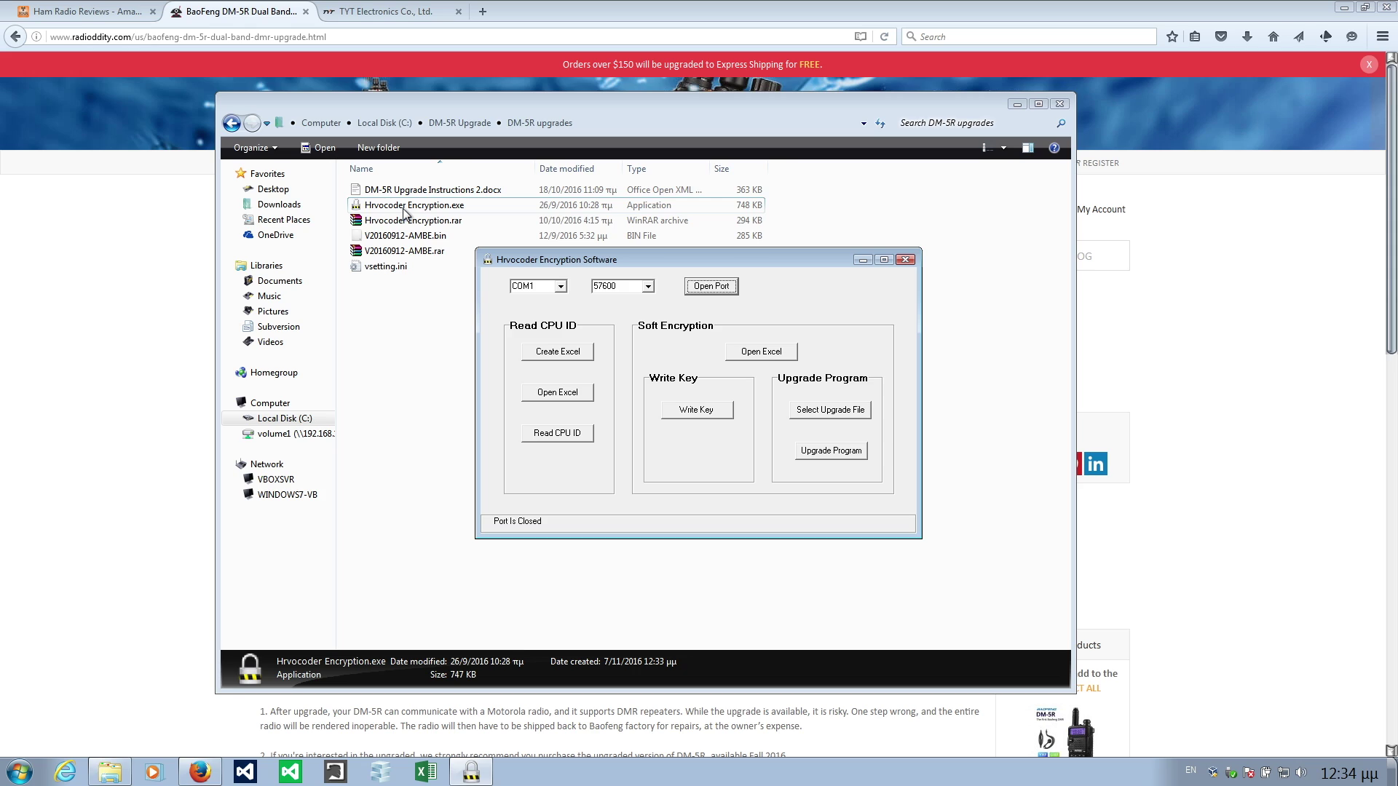
pyautogui.click(559, 286)
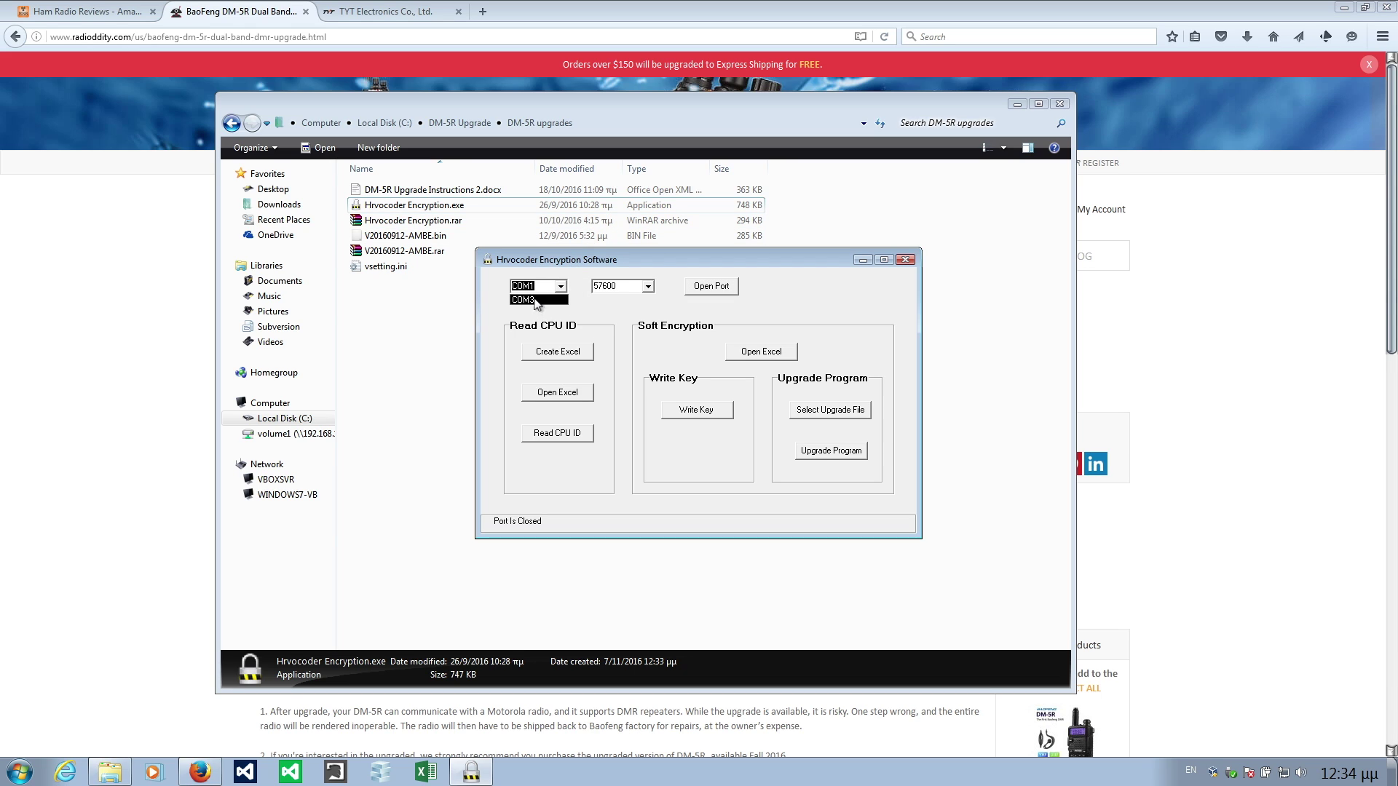
pyautogui.click(540, 300)
pyautogui.click(648, 287)
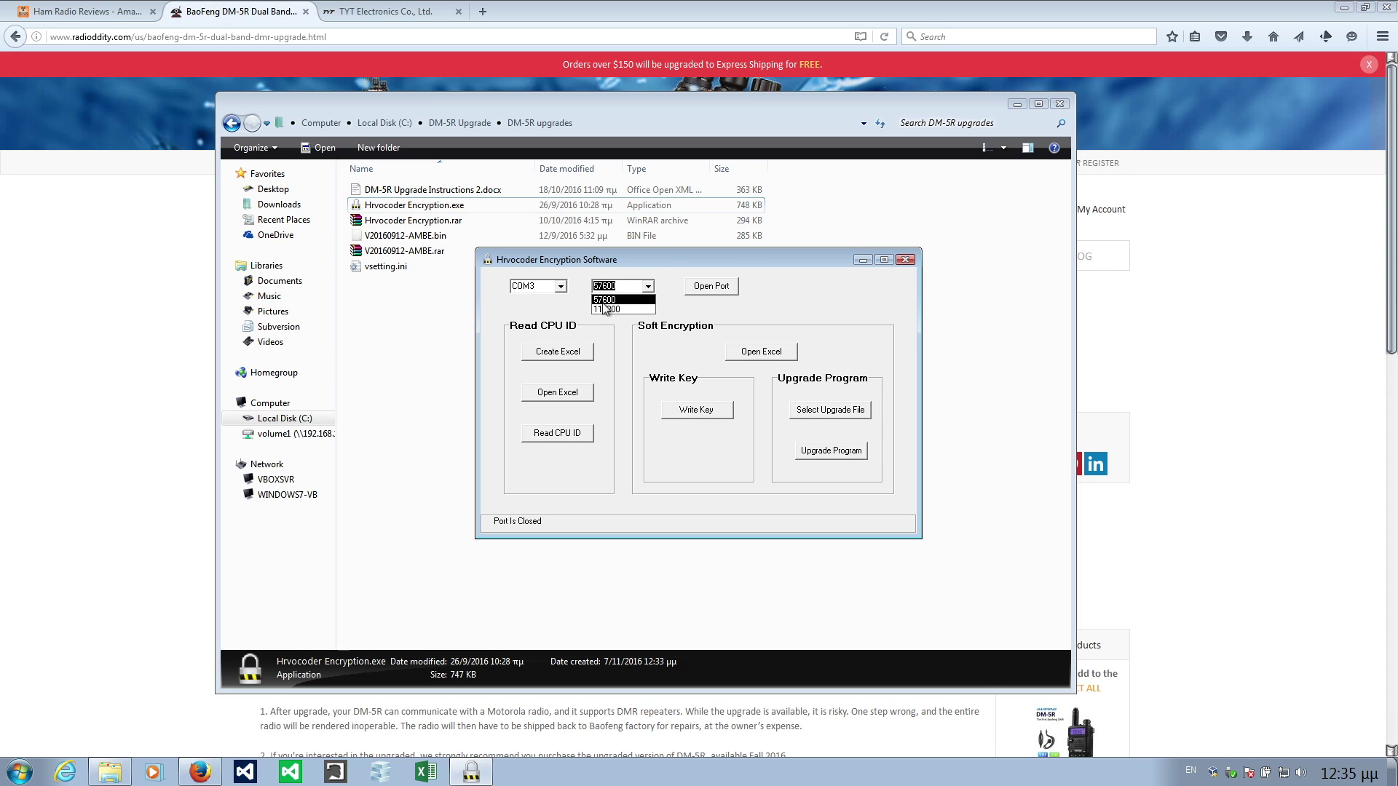
pyautogui.click(669, 273)
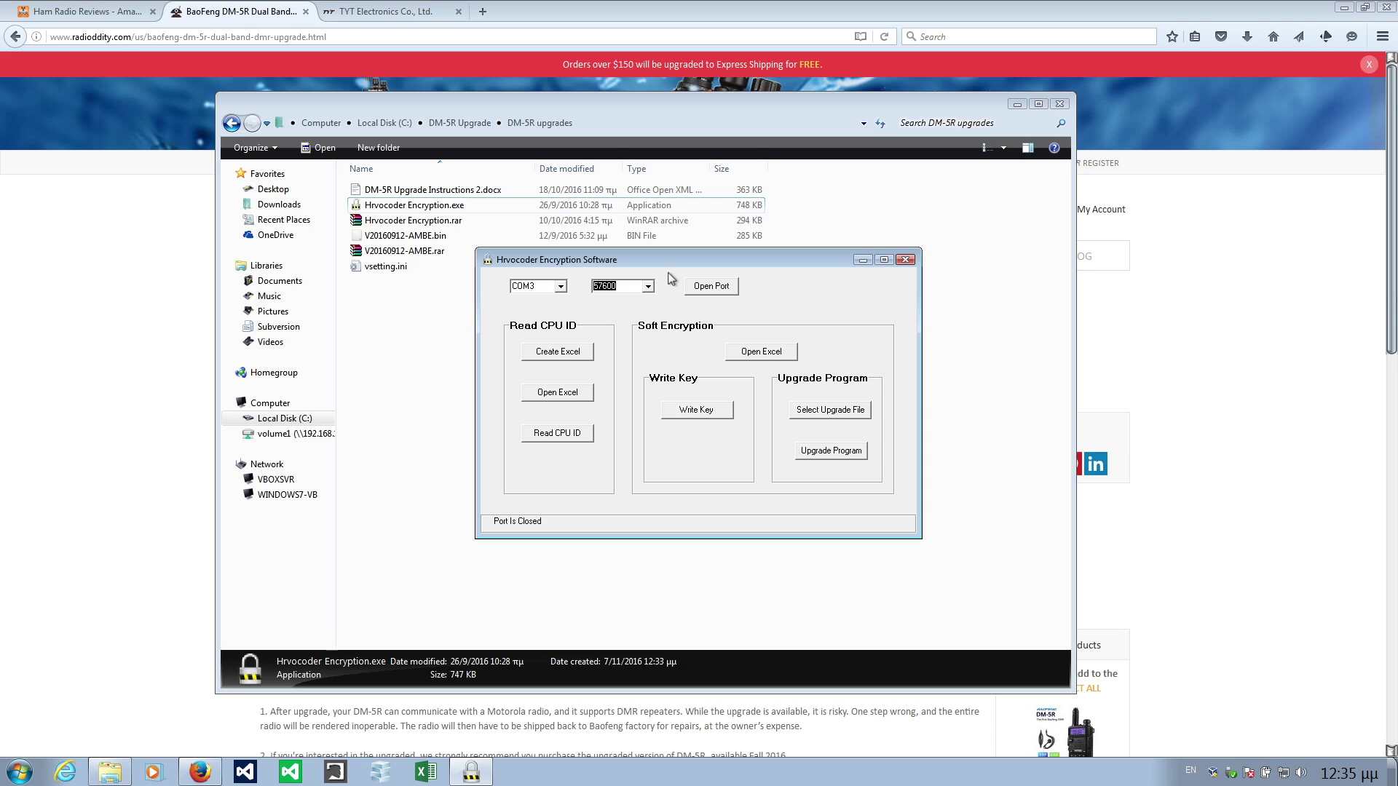
pyautogui.click(717, 291)
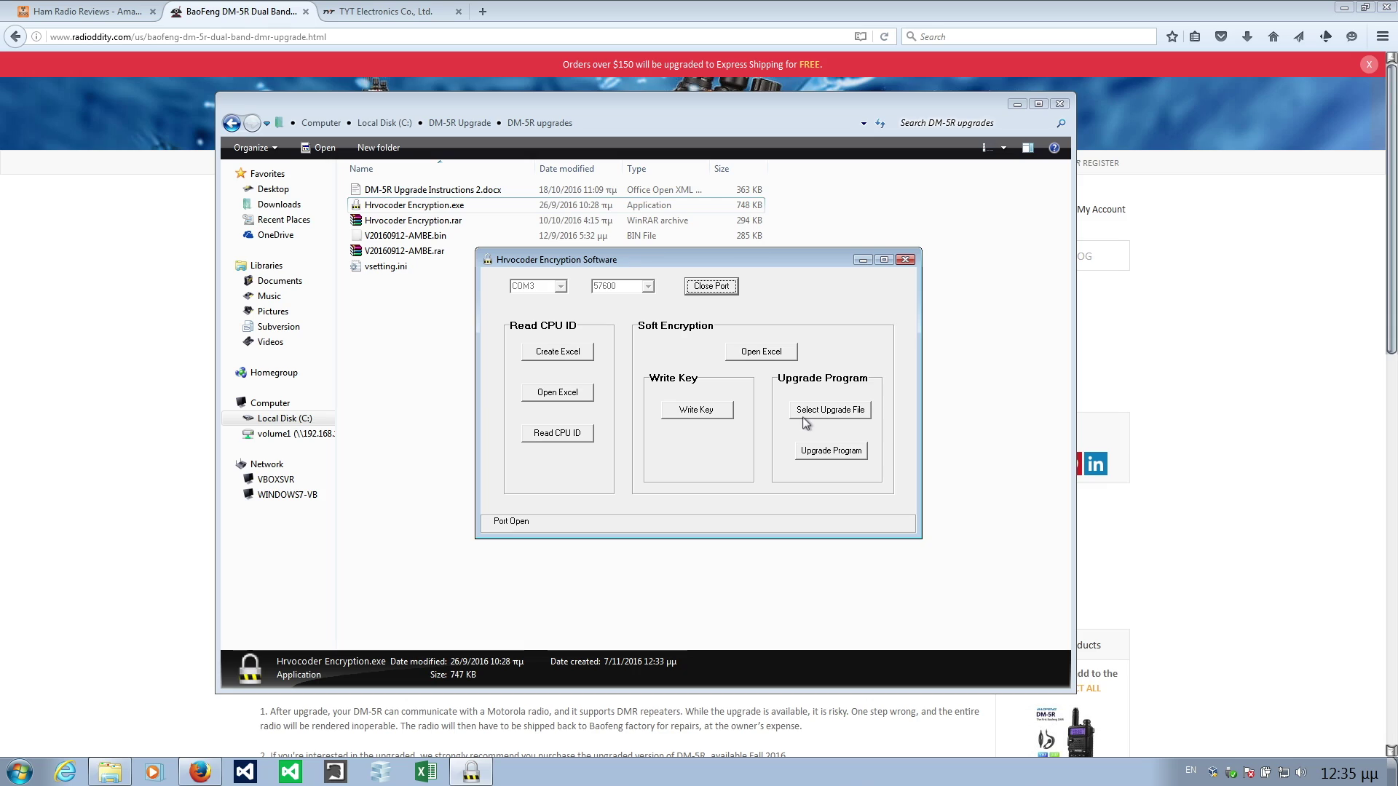
# Select V20160912-AMBE.bin from C:\DM-5R Upgrade\DM-5R upgrades as the upgrade file.
pyautogui.click(848, 414)
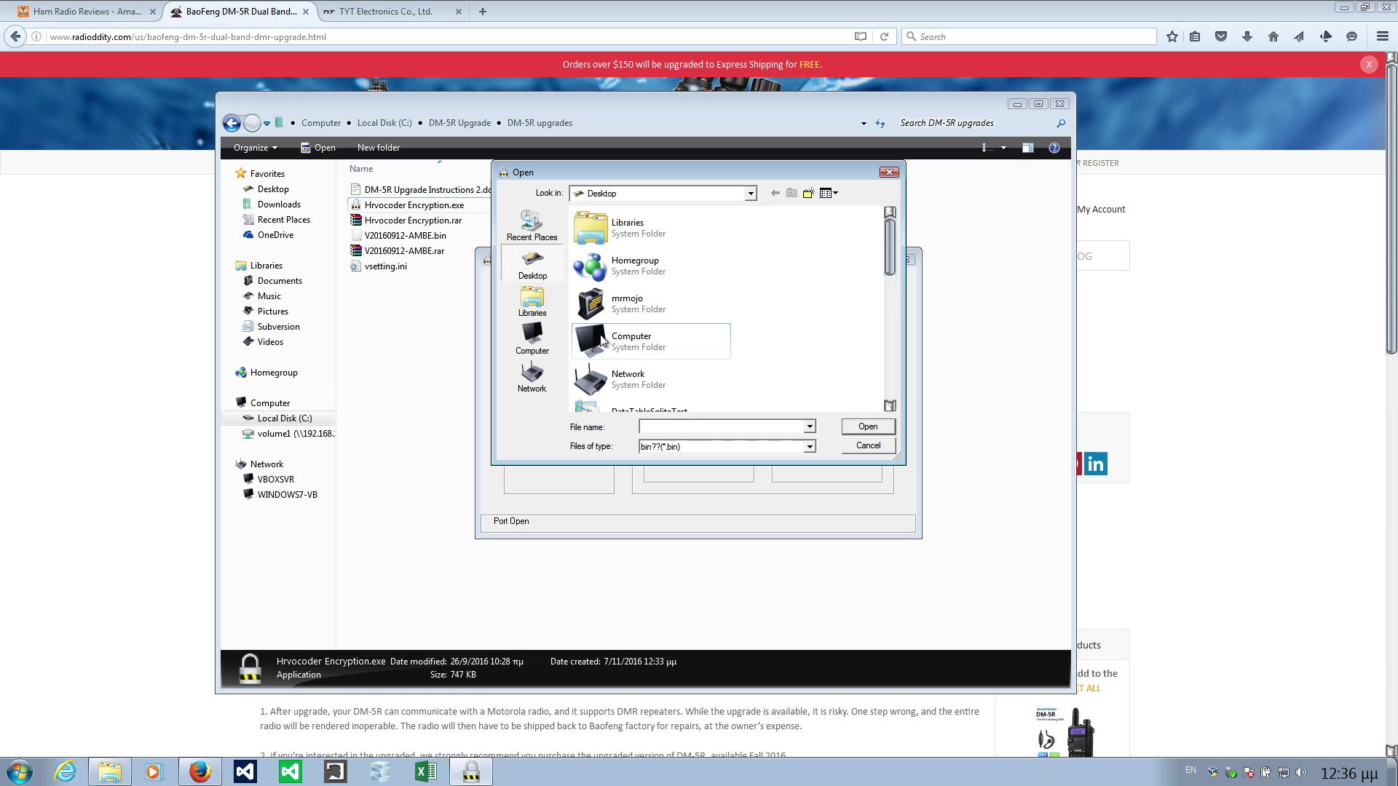
pyautogui.click(532, 337)
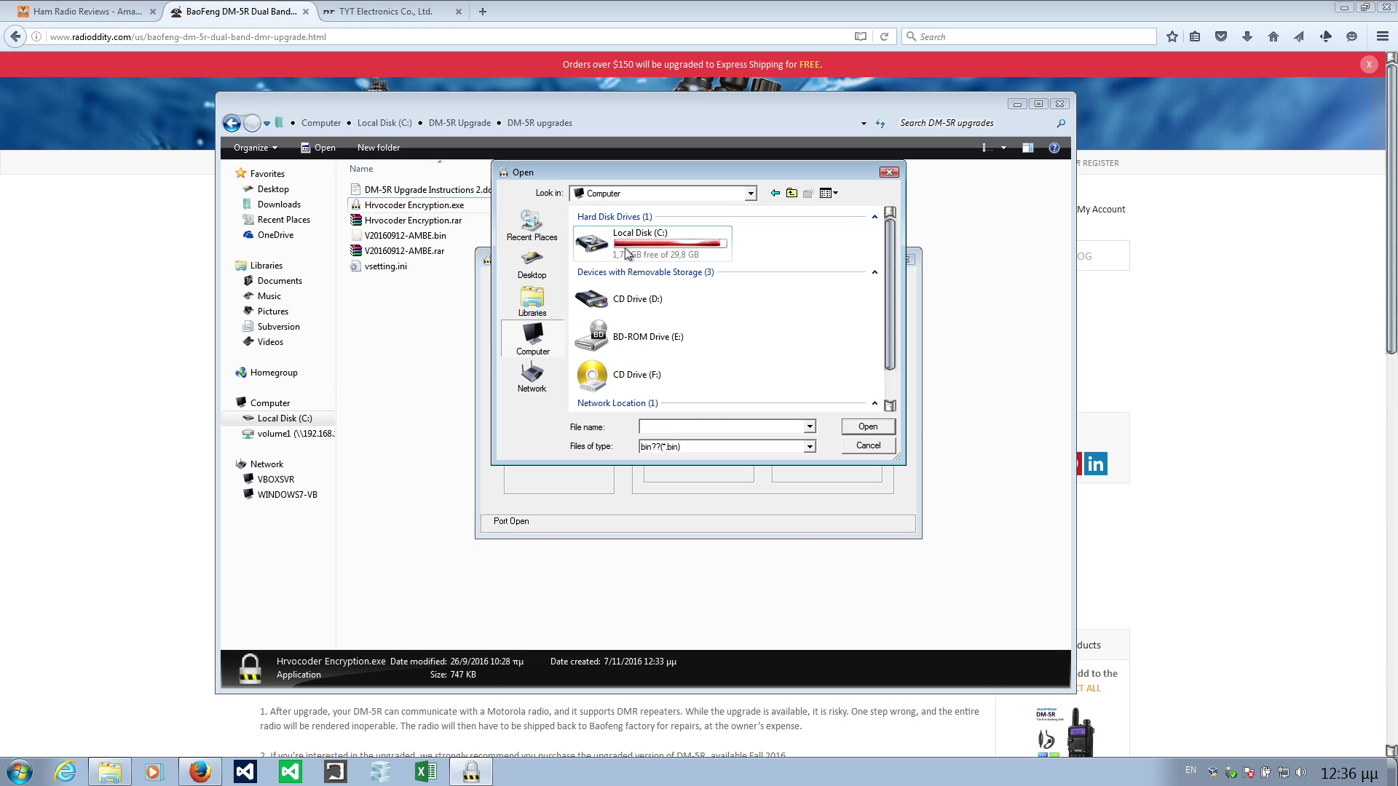
pyautogui.doubleClick(628, 249)
pyautogui.doubleClick(611, 241)
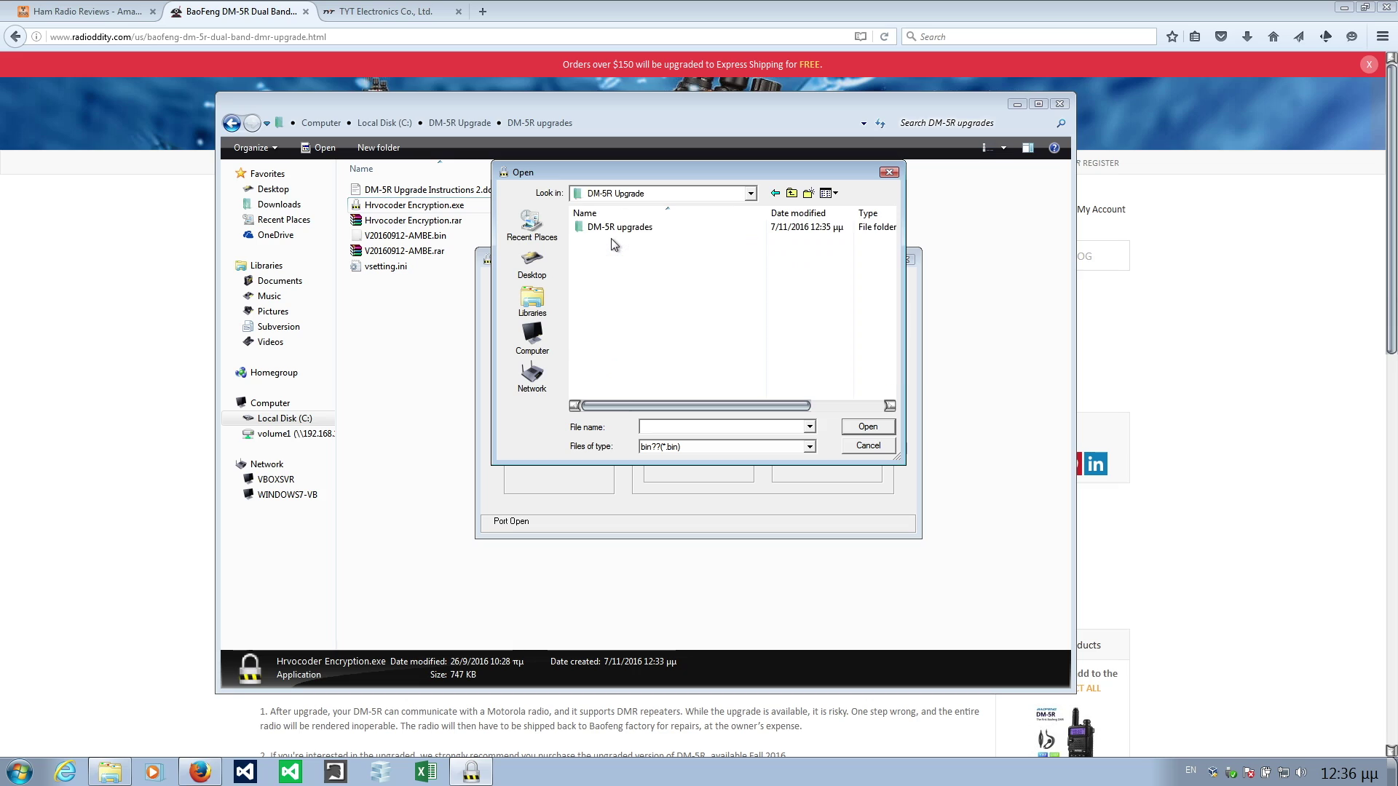
pyautogui.doubleClick(616, 227)
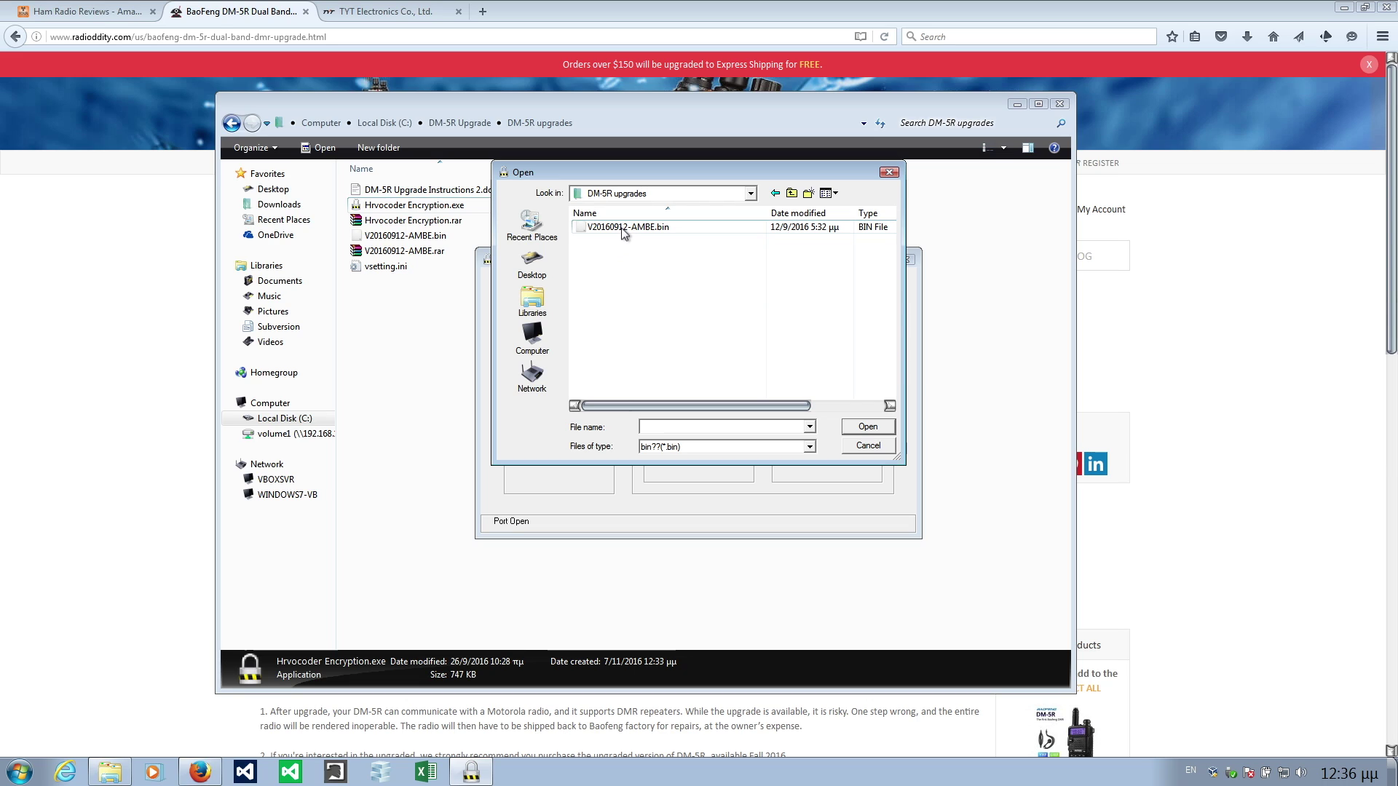
pyautogui.click(623, 227)
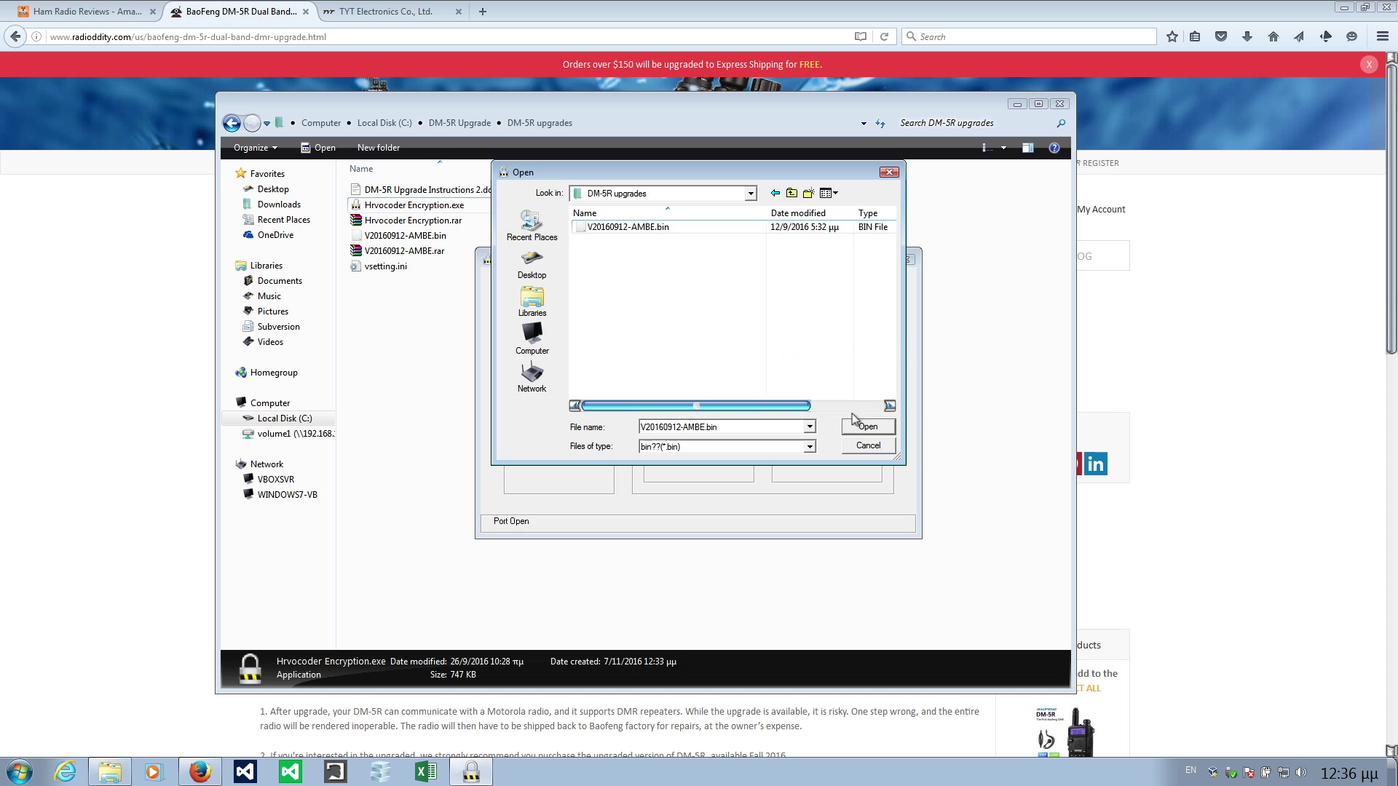
pyautogui.click(865, 427)
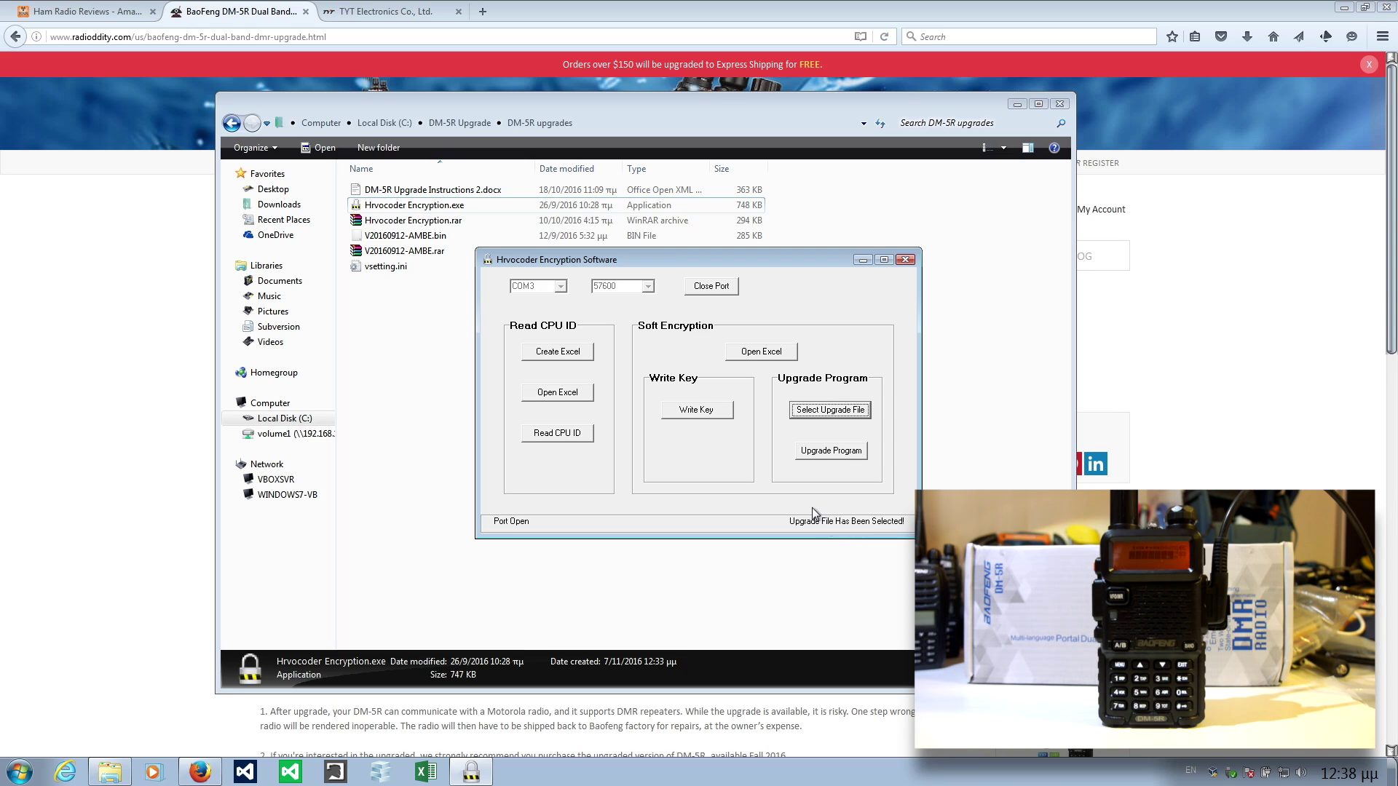
# Flash the selected firmware to the radio, confirming it is in IAP mode.
pyautogui.click(827, 451)
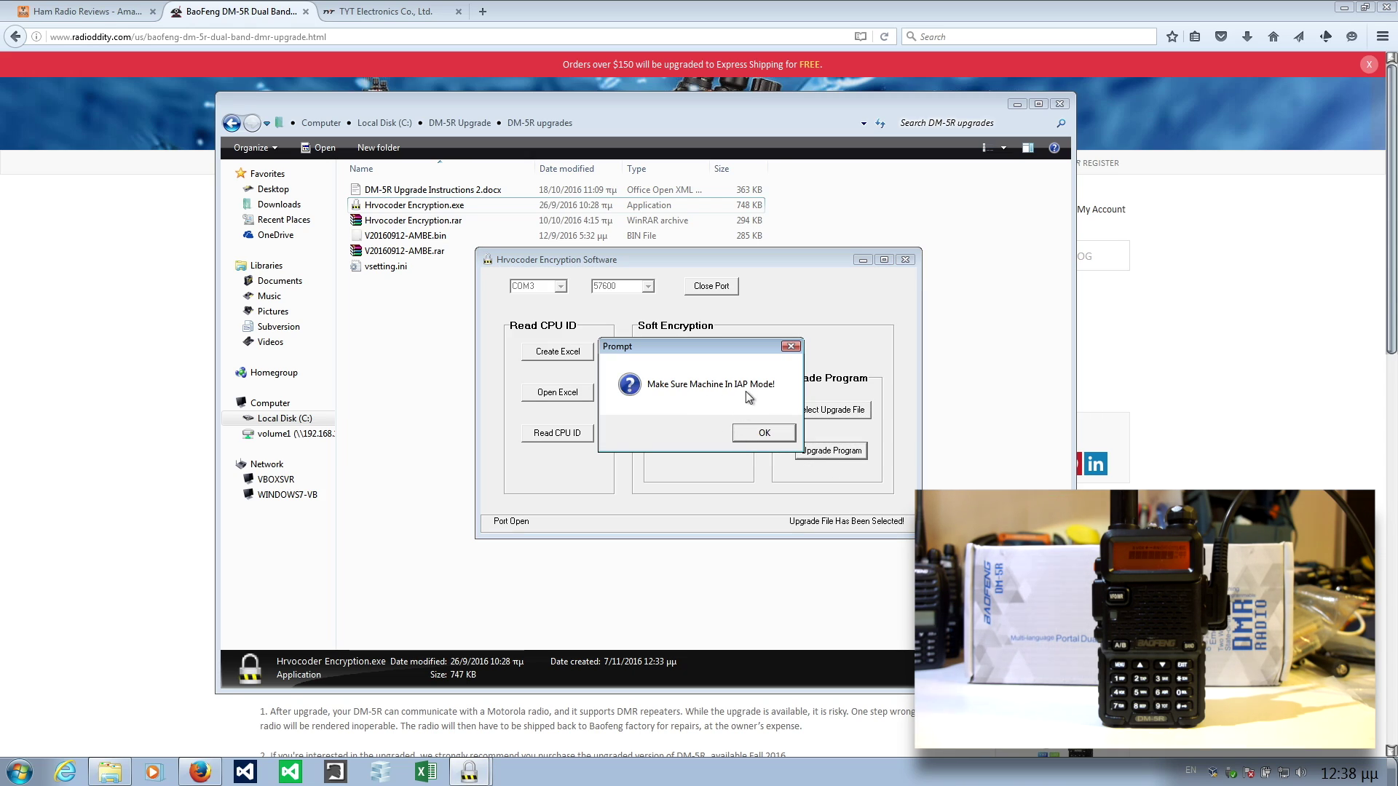
pyautogui.click(765, 437)
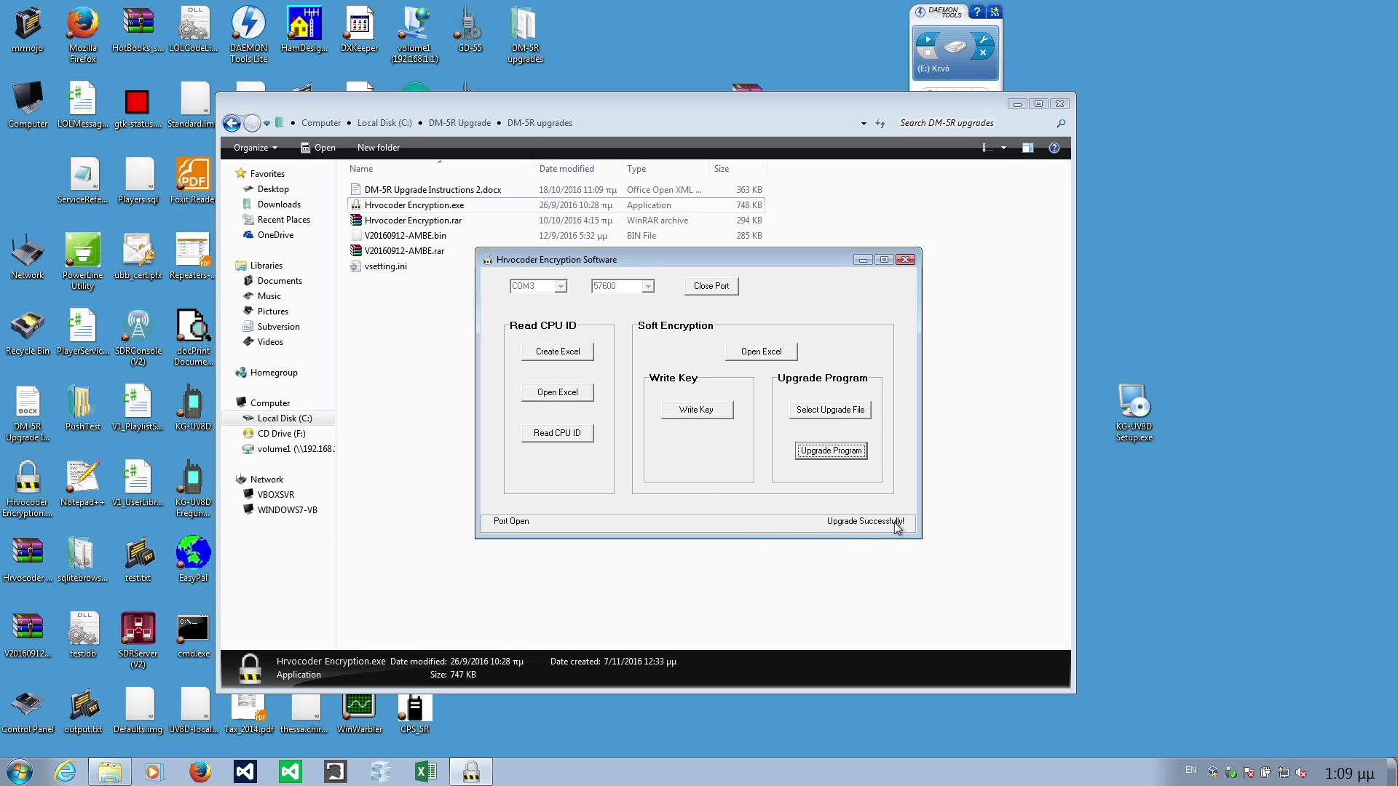
# Close the port, quit Hrvocoder, and relaunch Hrvocoder Encryption.exe.
pyautogui.click(709, 288)
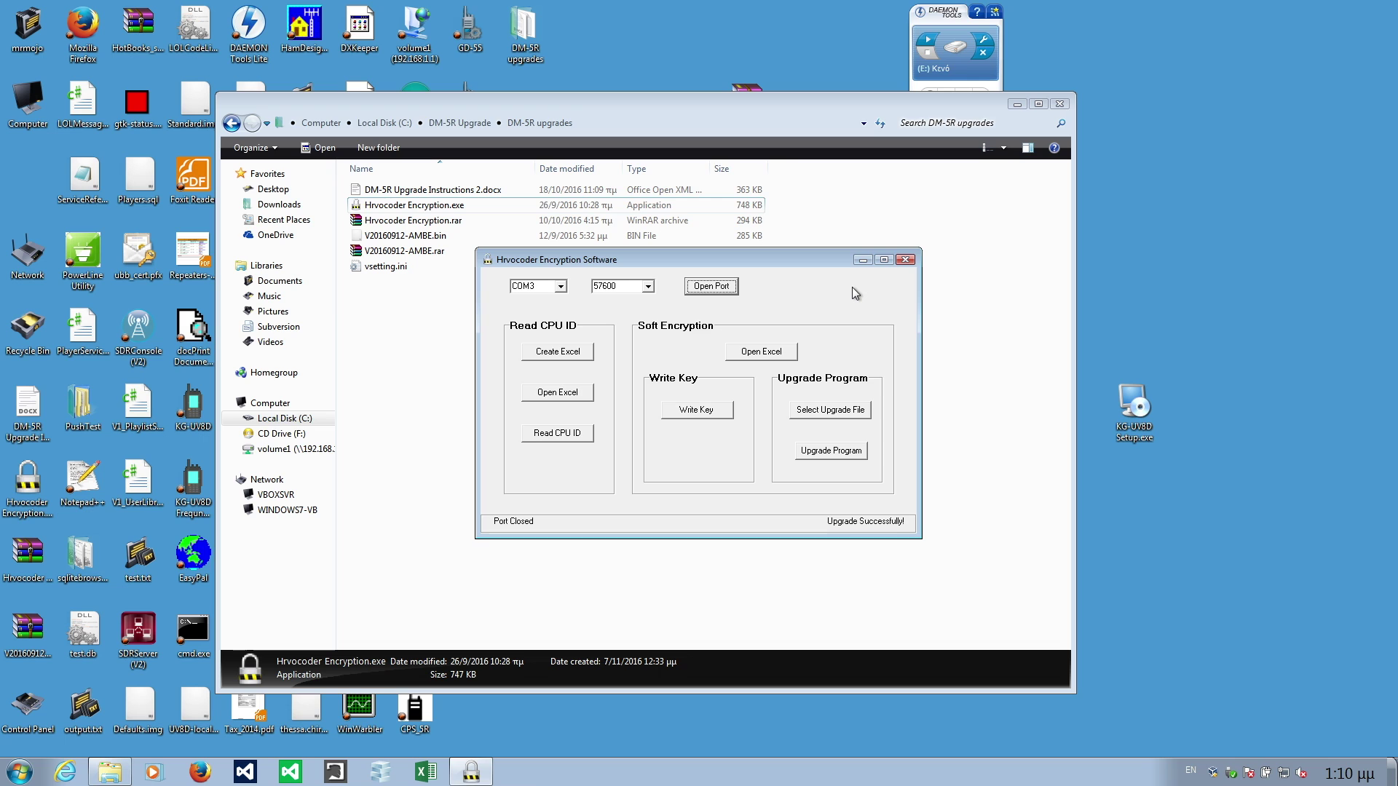
pyautogui.click(905, 259)
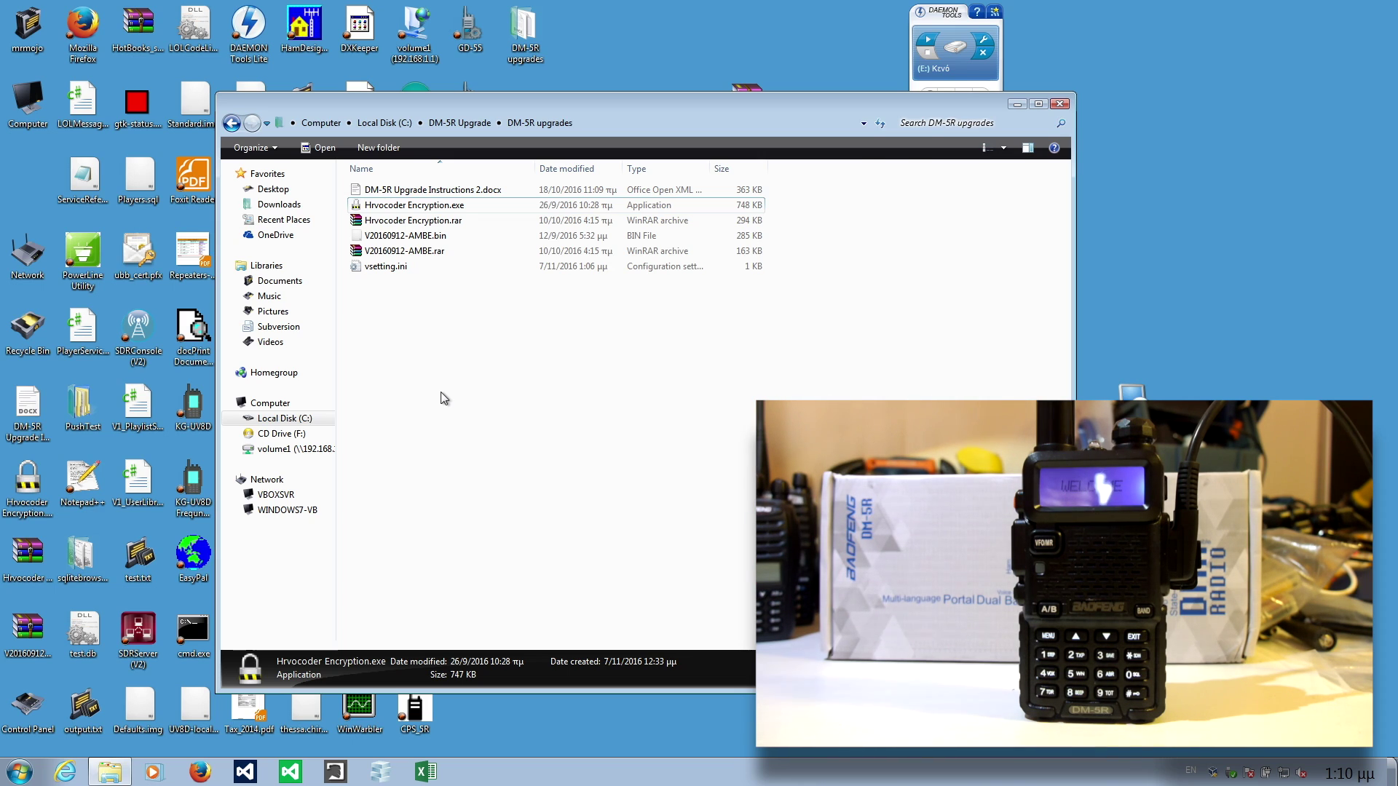
pyautogui.doubleClick(382, 207)
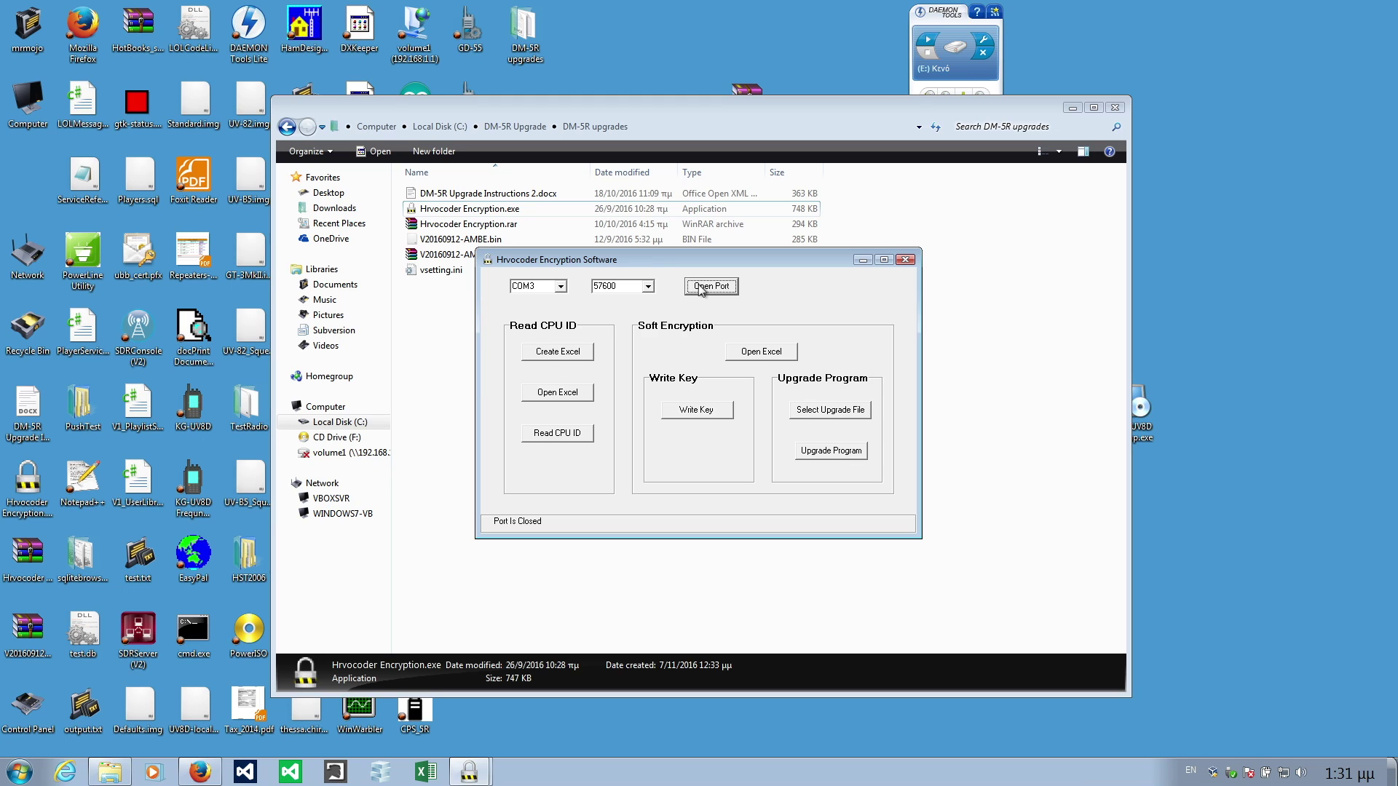
# Reopen the port and create a new workbook named DM-5R Spread.xlsx.
pyautogui.click(701, 288)
pyautogui.click(559, 353)
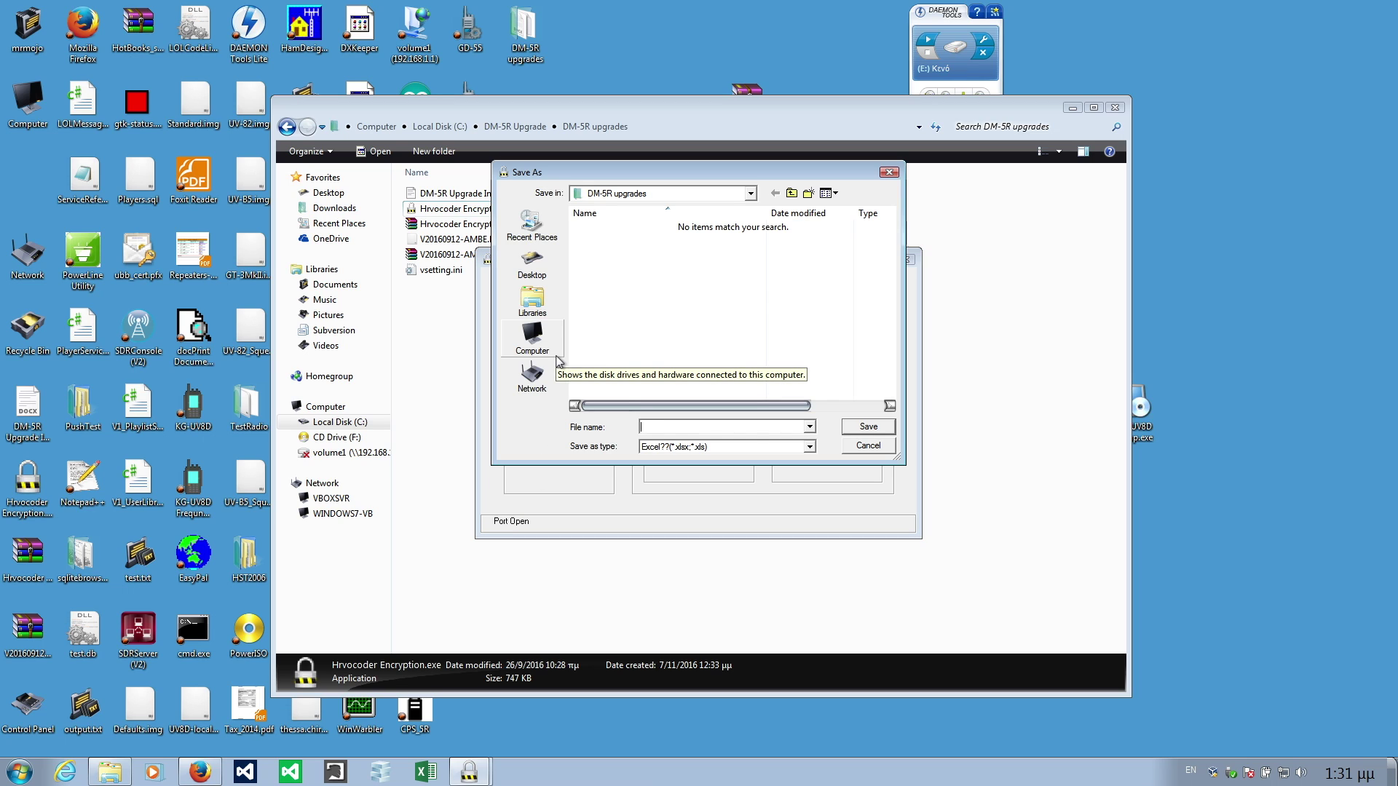
pyautogui.click(651, 426)
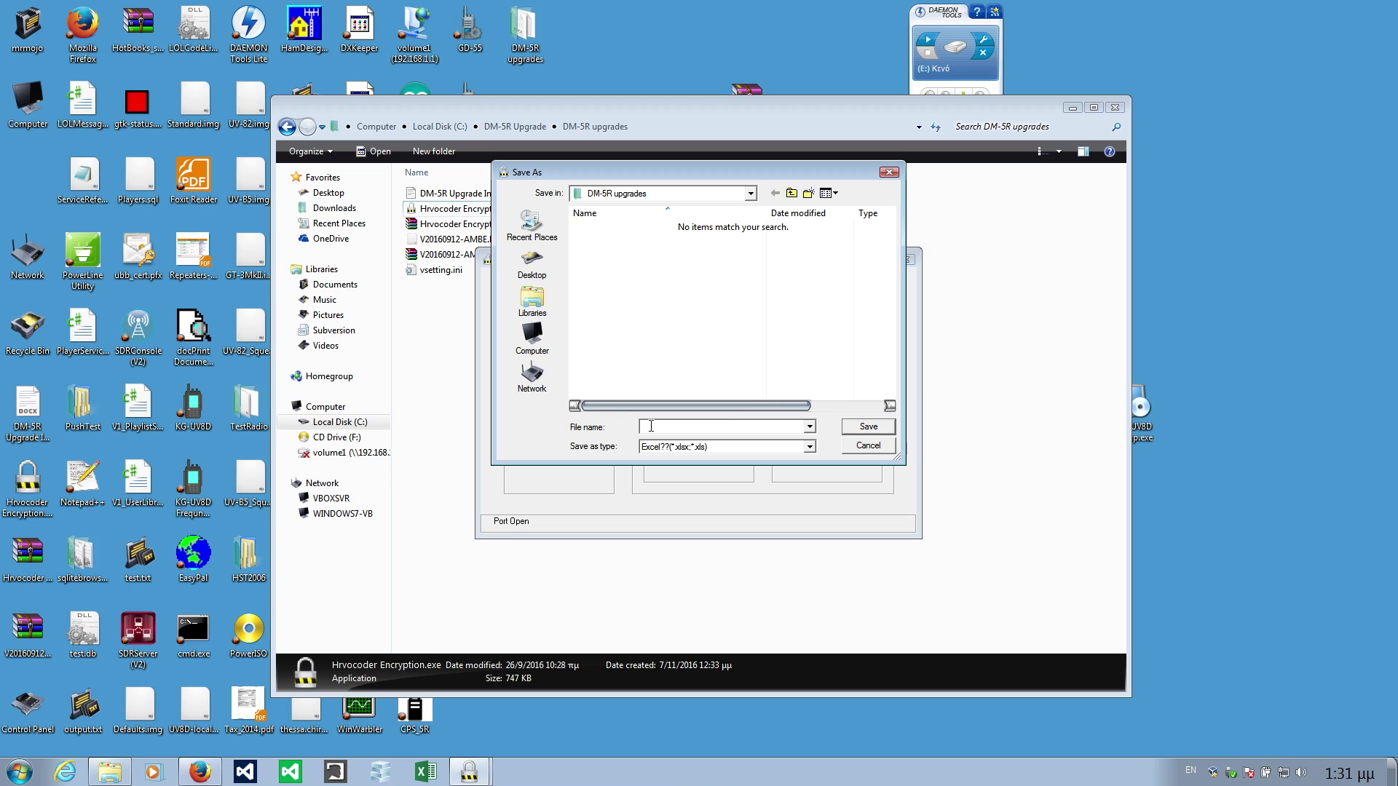
pyautogui.write('DM')
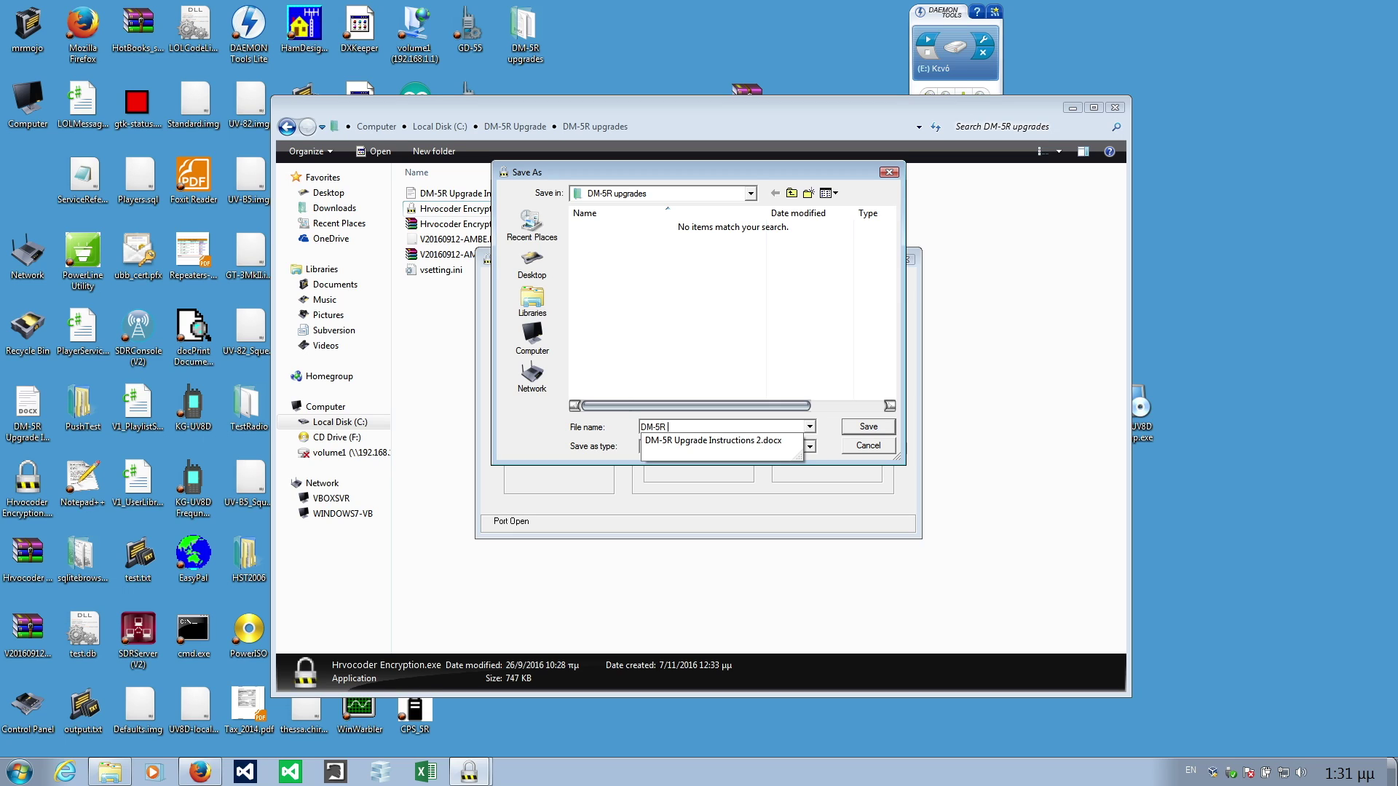
pyautogui.write('-5R S')
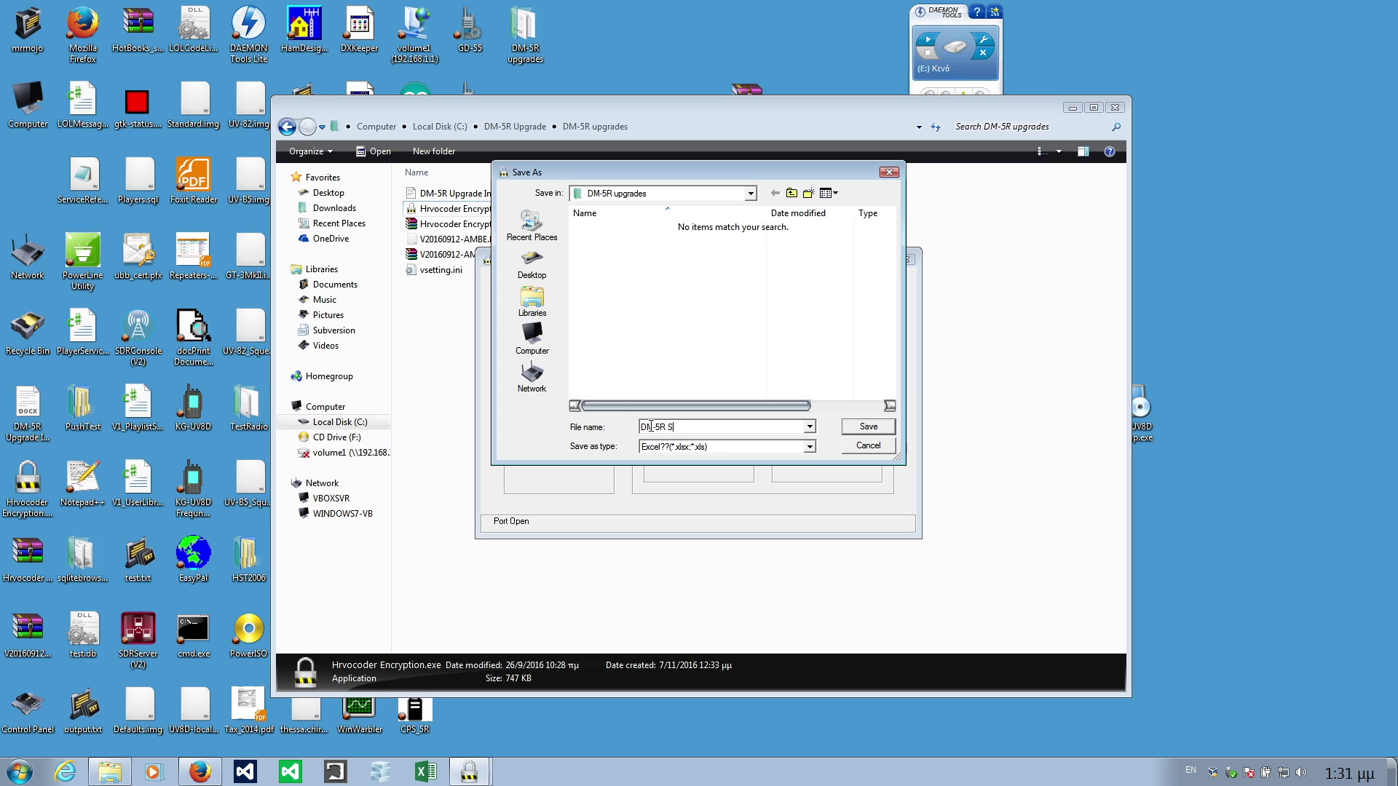
pyautogui.write('pread')
pyautogui.click(868, 427)
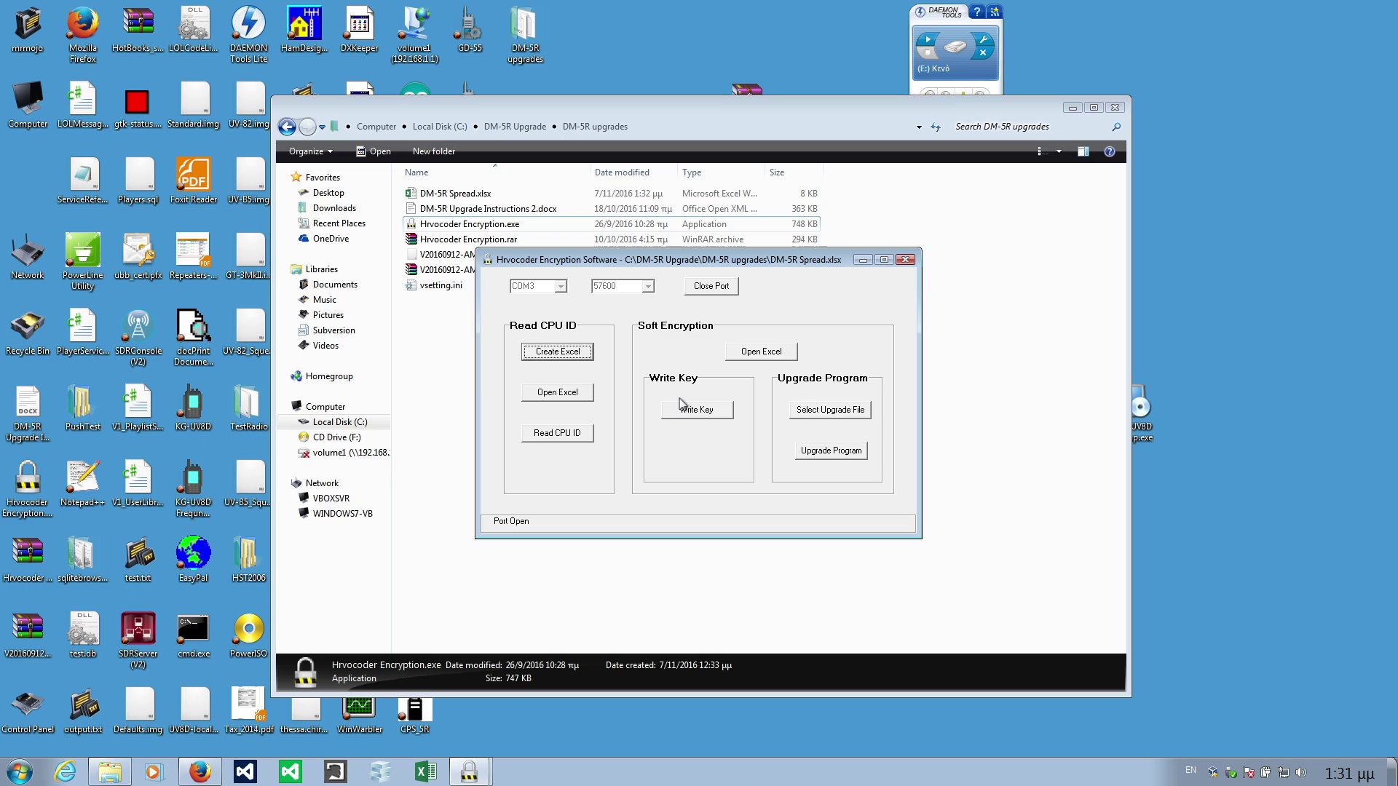
pyautogui.click(556, 393)
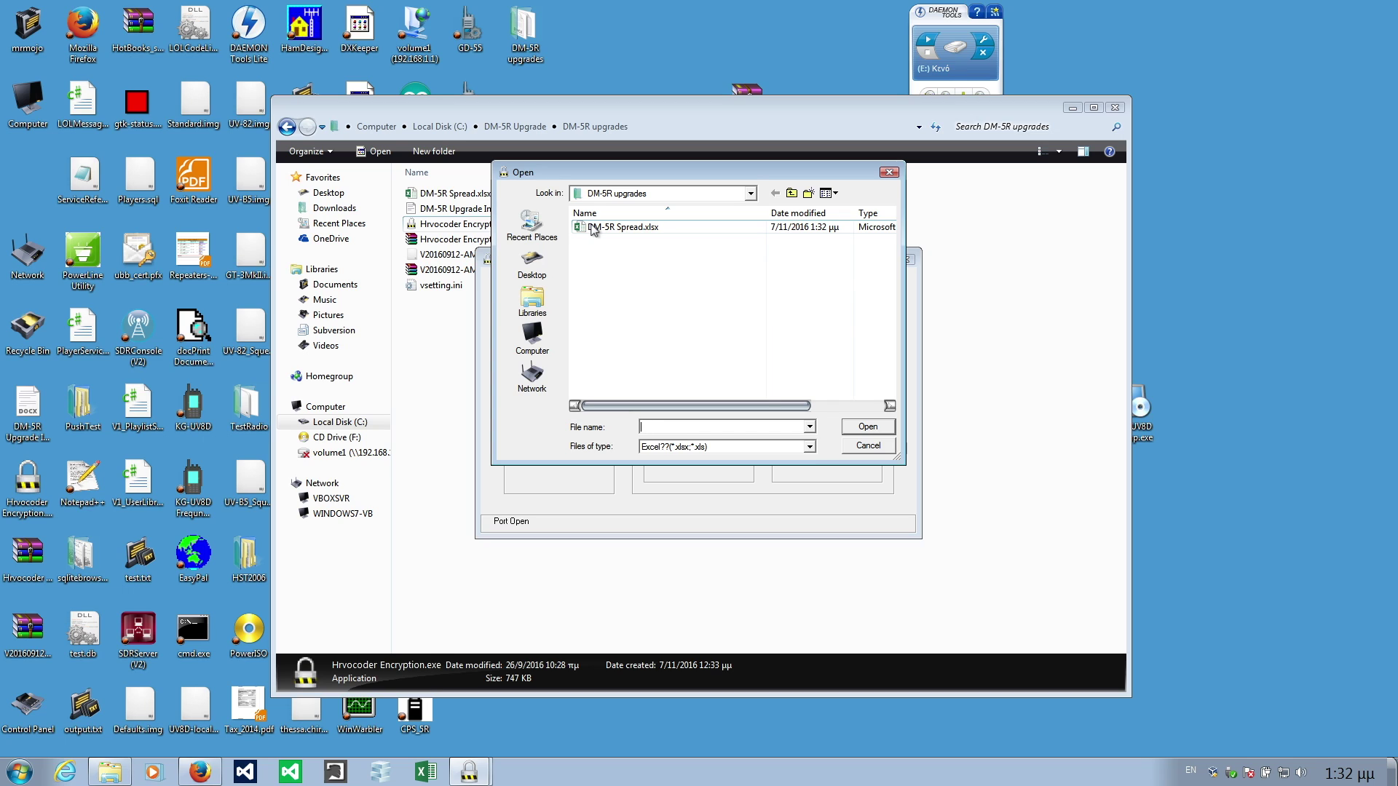
# Read the radio's CPU ID into DM-5R Spread.xlsx, then close the port and exit.
pyautogui.click(593, 228)
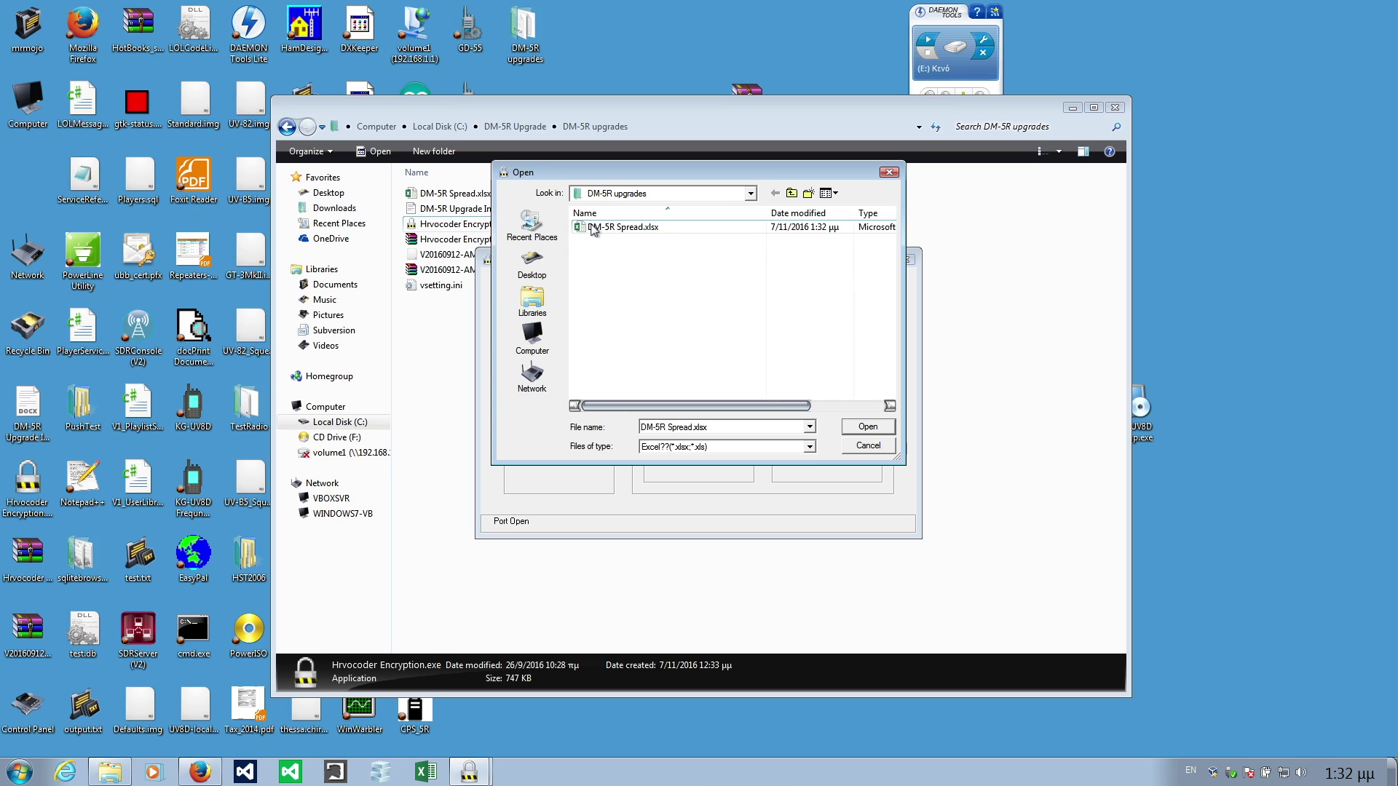
pyautogui.click(870, 426)
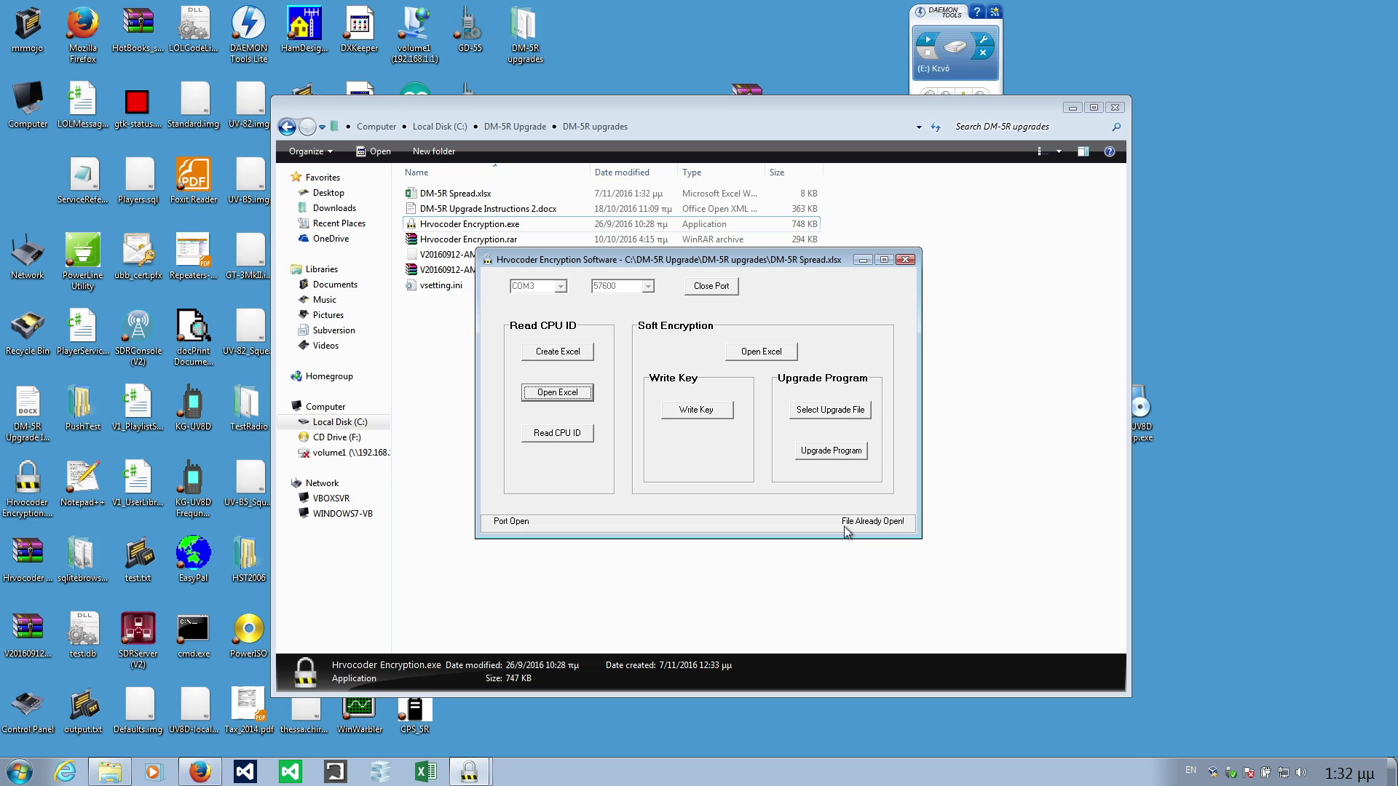
pyautogui.click(547, 439)
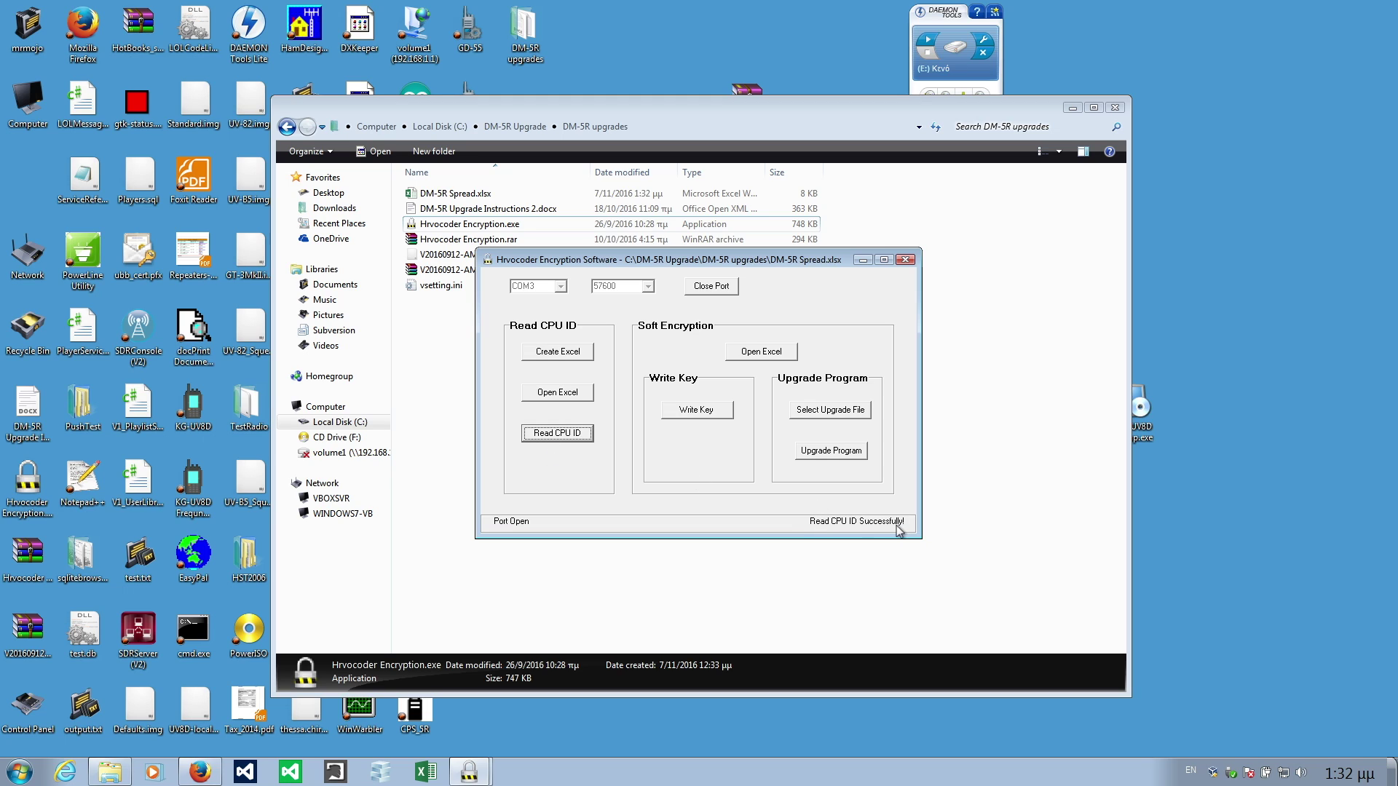
pyautogui.click(728, 290)
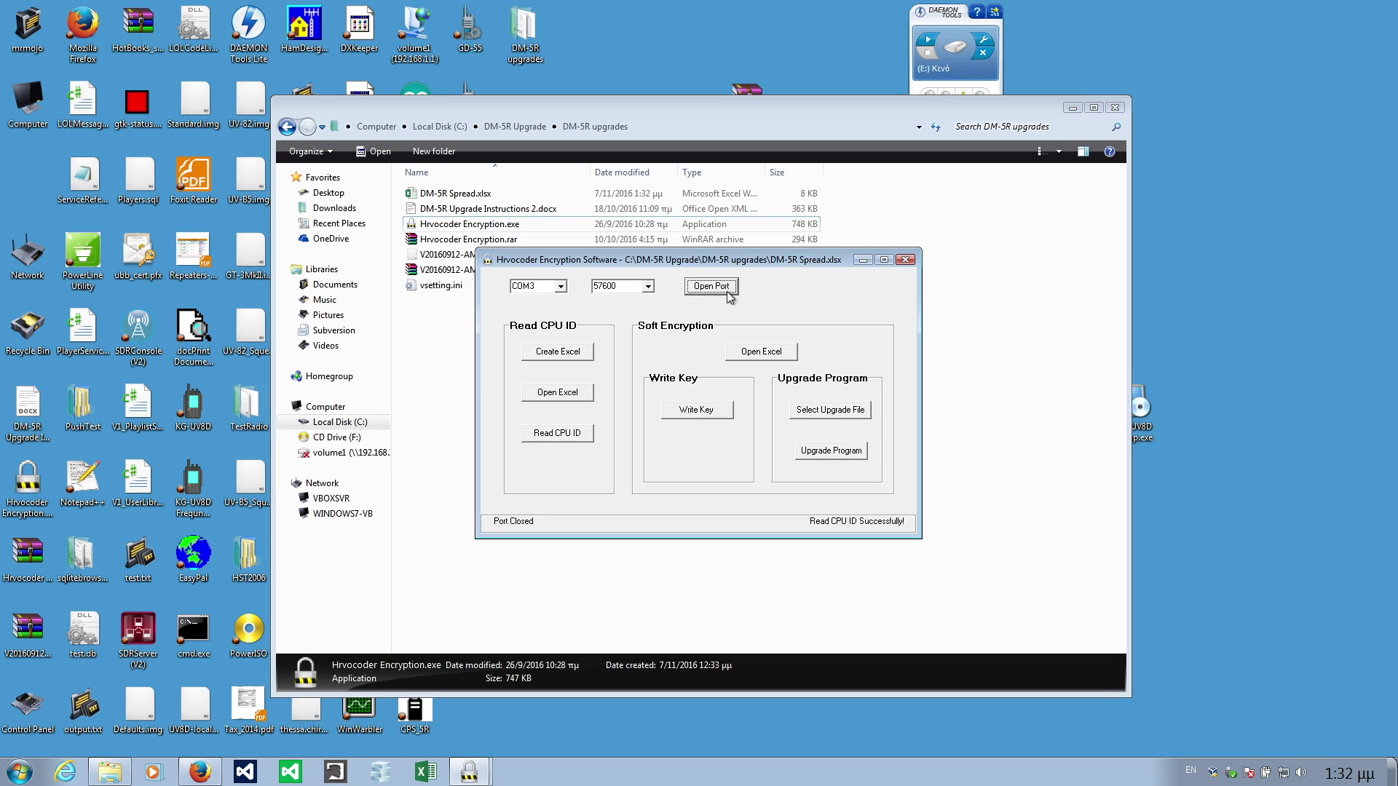
pyautogui.click(905, 260)
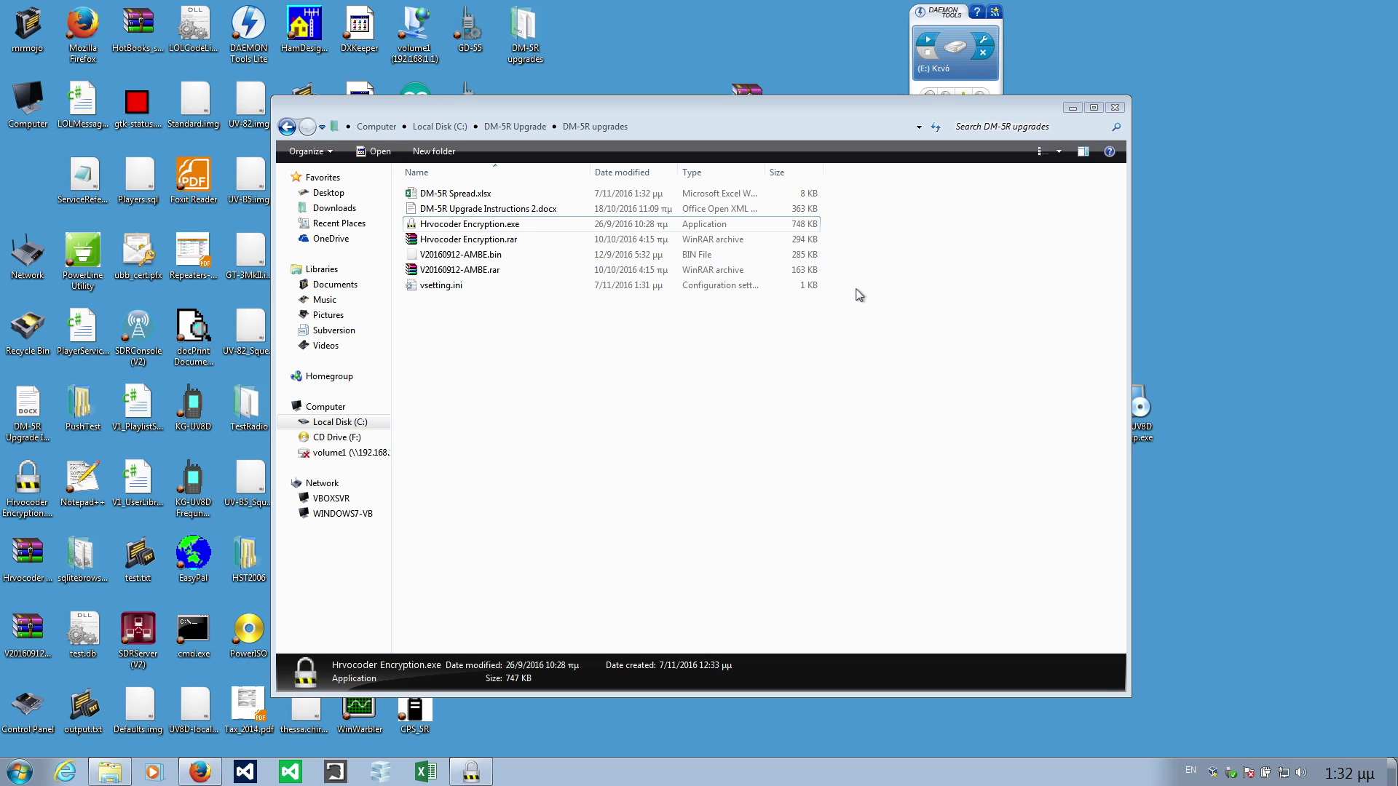
# Open DM-5R Spread.xlsx in Excel and select the radio's CPU ID in cell A2.
pyautogui.doubleClick(455, 194)
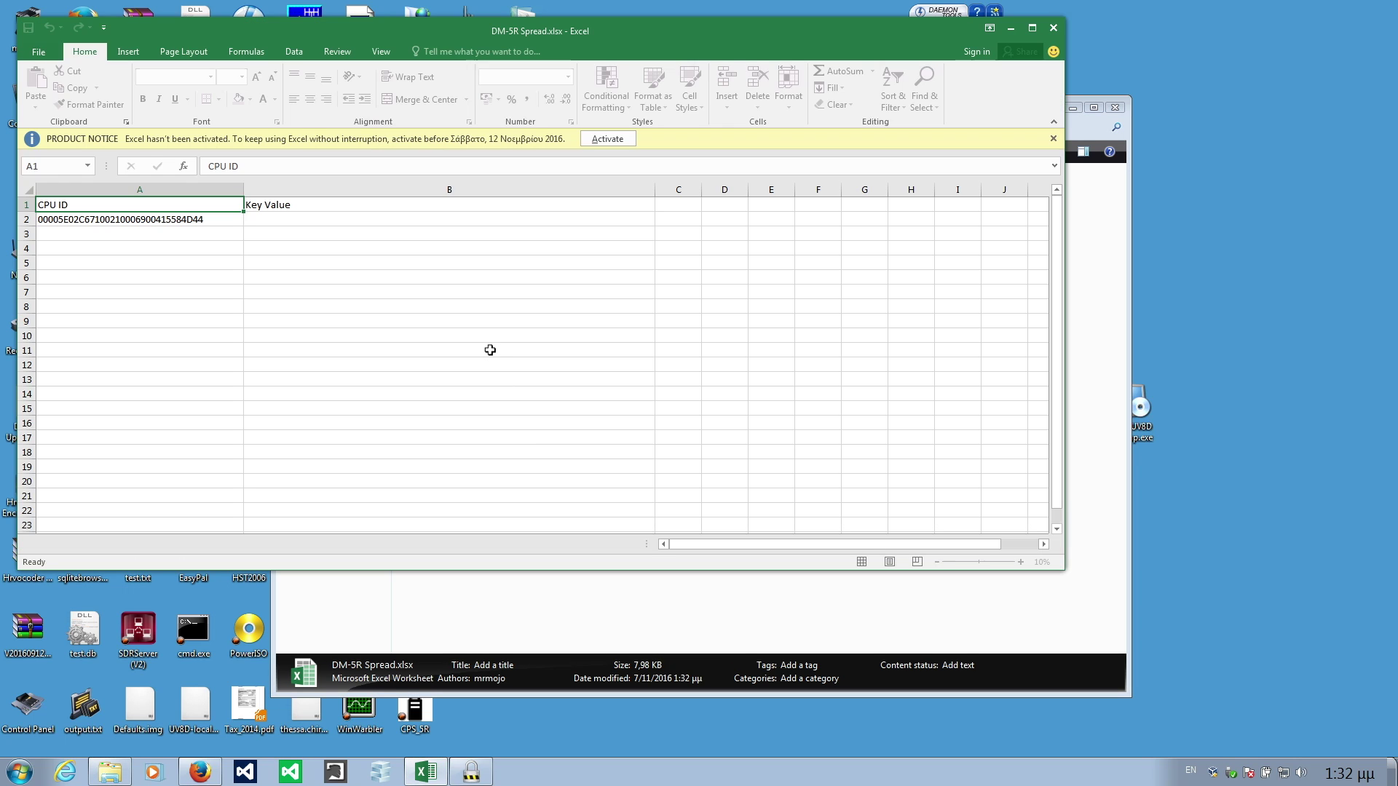
pyautogui.click(152, 219)
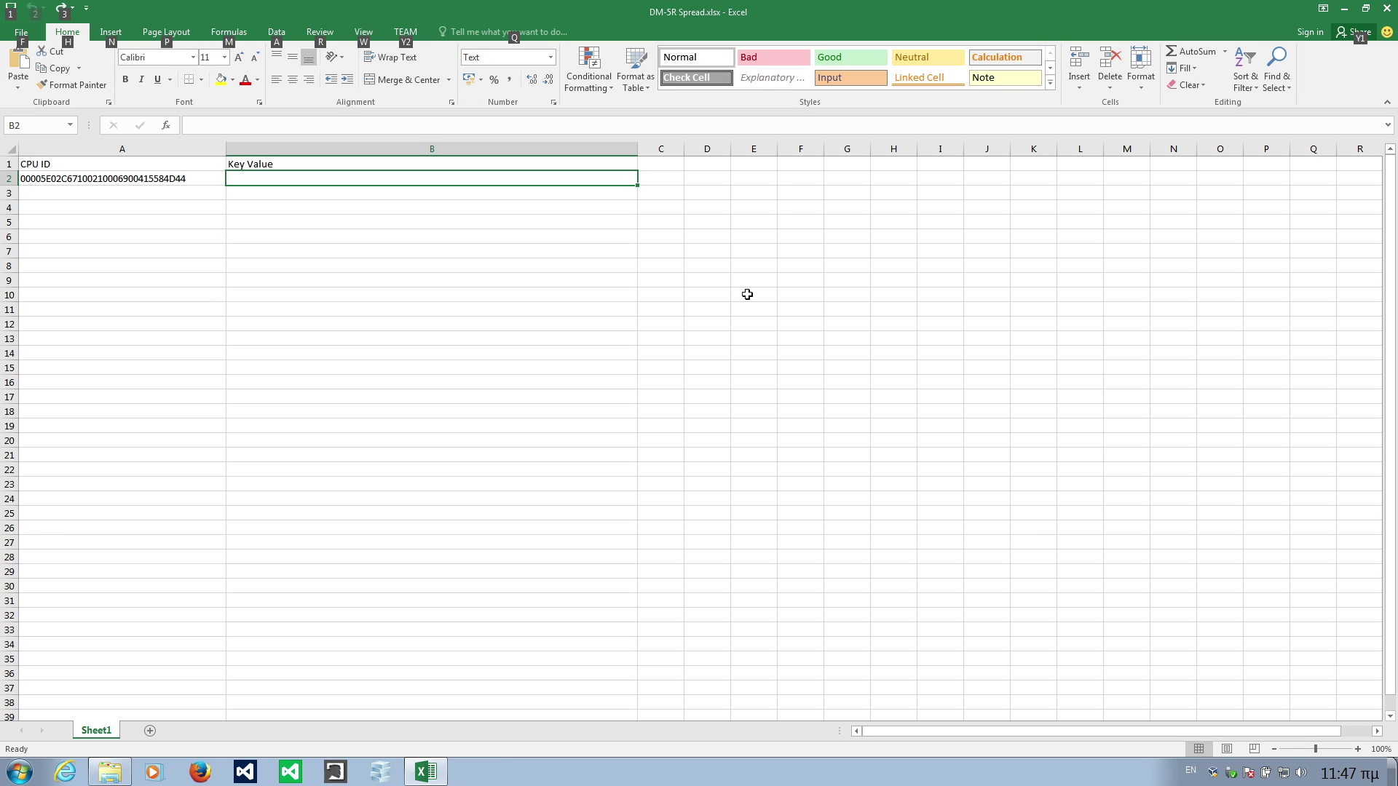
pyautogui.press('alt')
# Paste the key value into B2 as text only, save the workbook, and close Excel.
pyautogui.rightClick(264, 179)
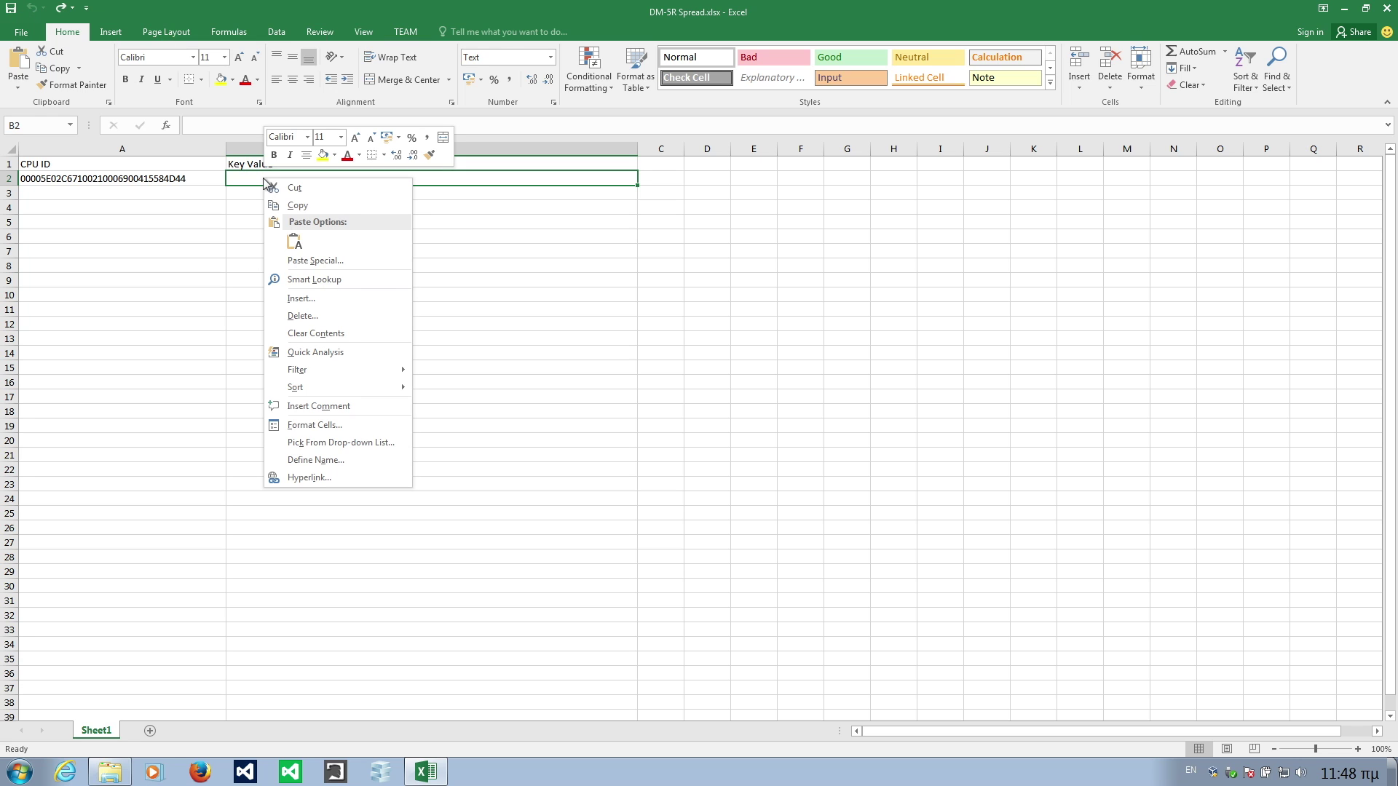
pyautogui.click(294, 243)
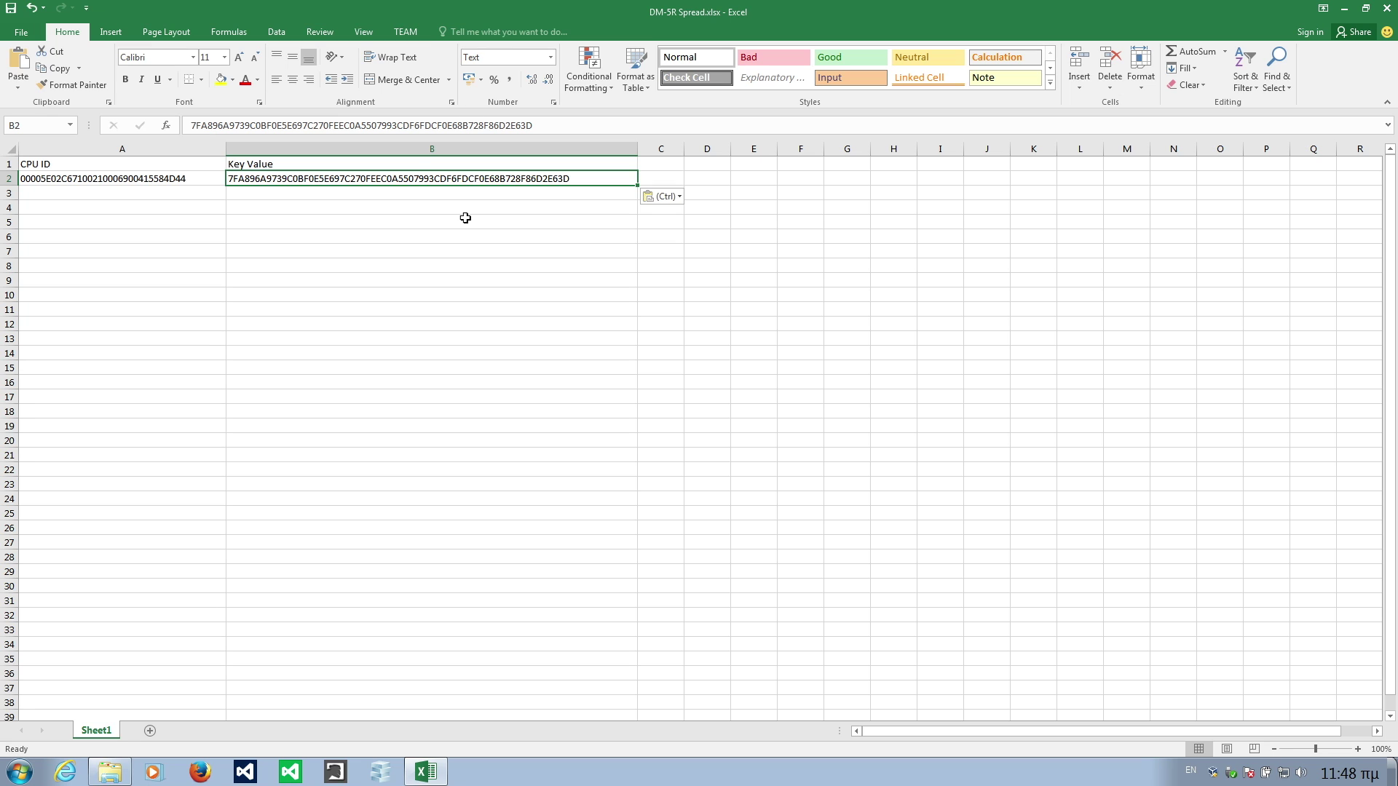
pyautogui.click(20, 32)
pyautogui.click(29, 156)
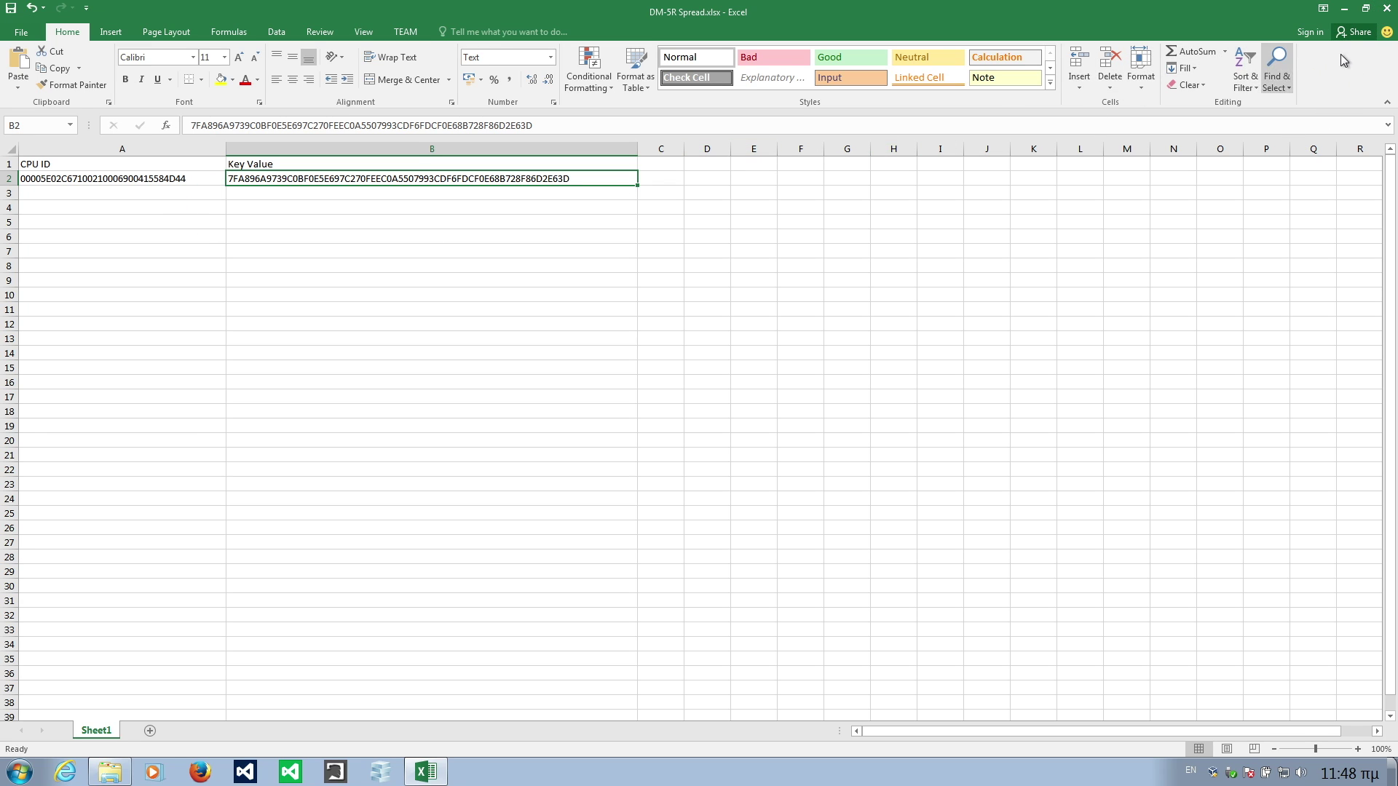
pyautogui.click(1386, 9)
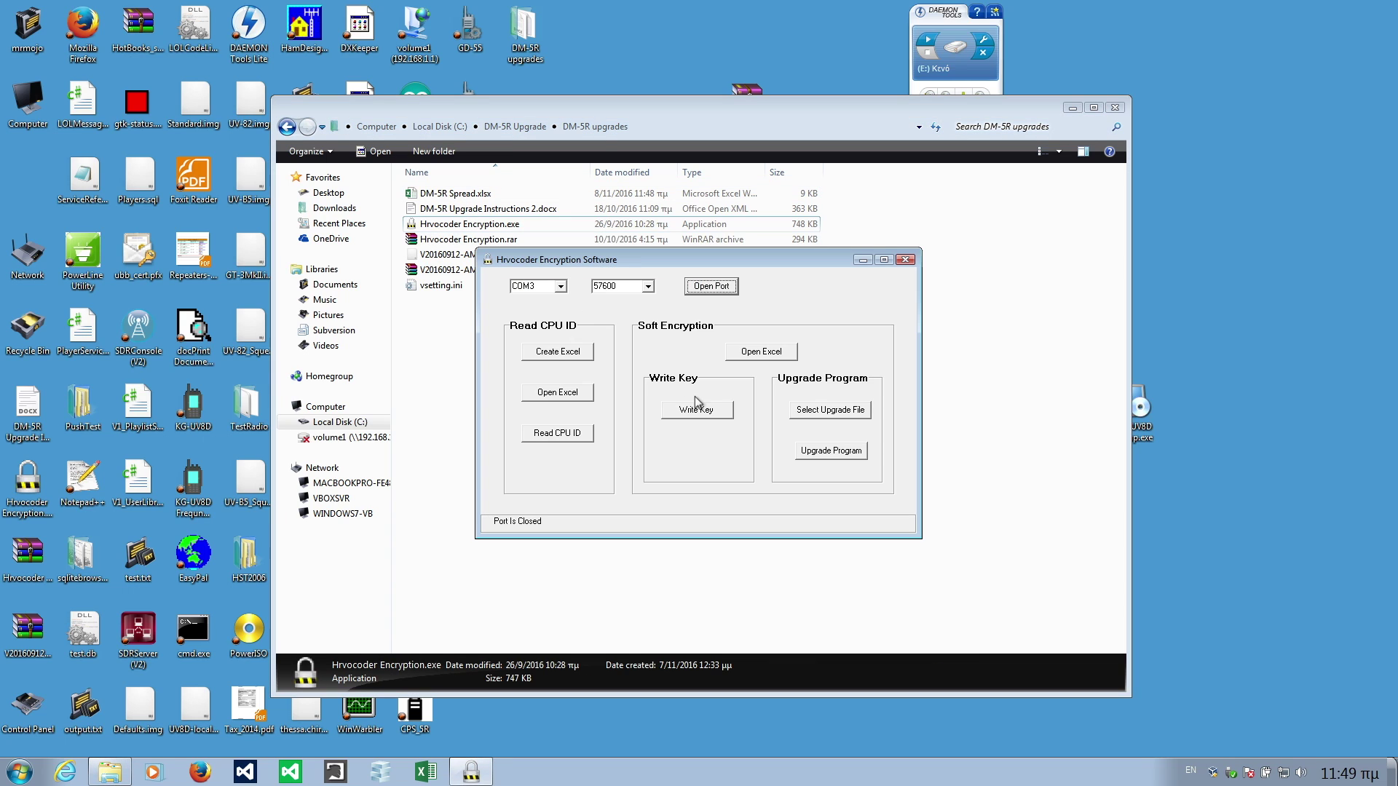
# Reopen the COM3 port and load DM-5R Spread.xlsx under Soft Encryption.
pyautogui.click(716, 290)
pyautogui.click(764, 355)
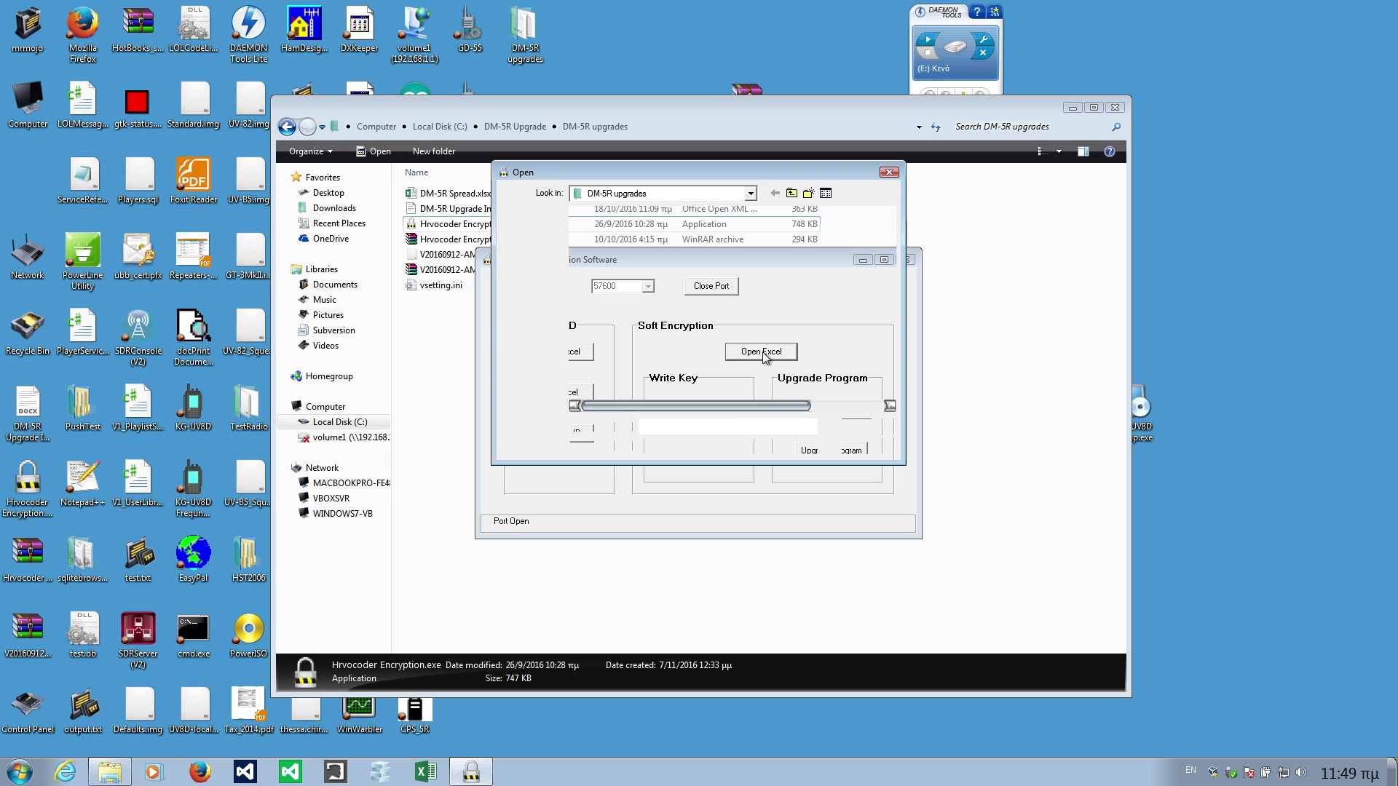
pyautogui.click(622, 228)
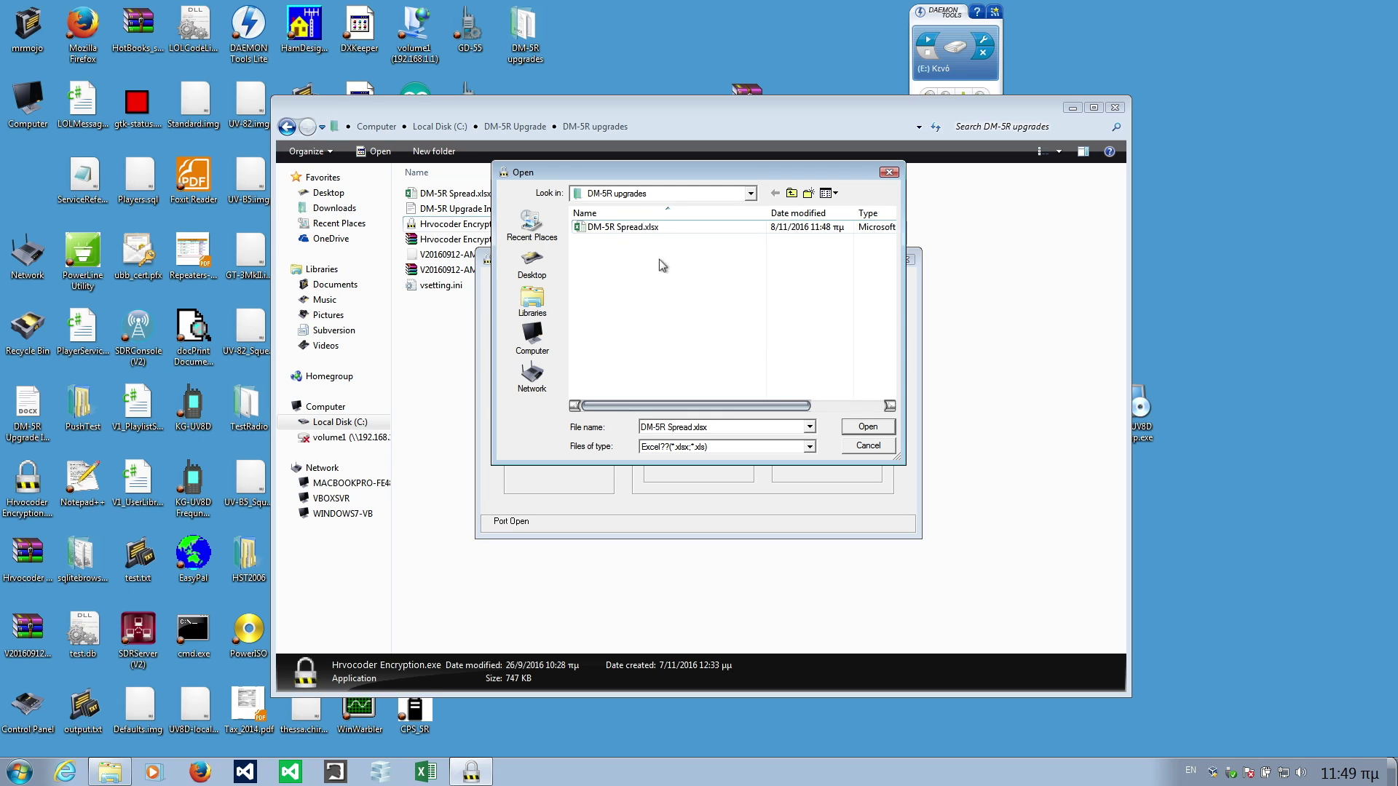
pyautogui.click(866, 428)
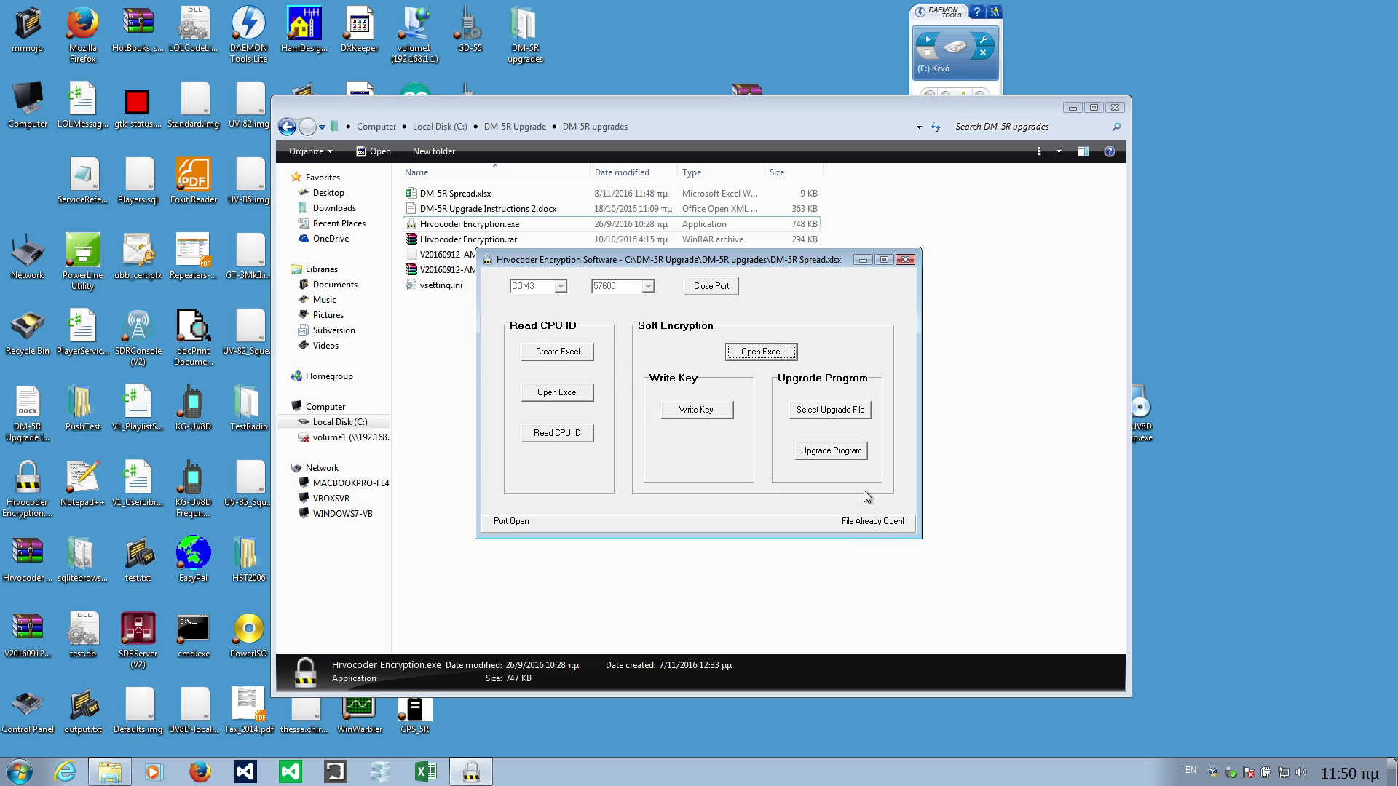
# Write the key value to the radio, then close the port and exit Hrvocoder.
pyautogui.click(696, 410)
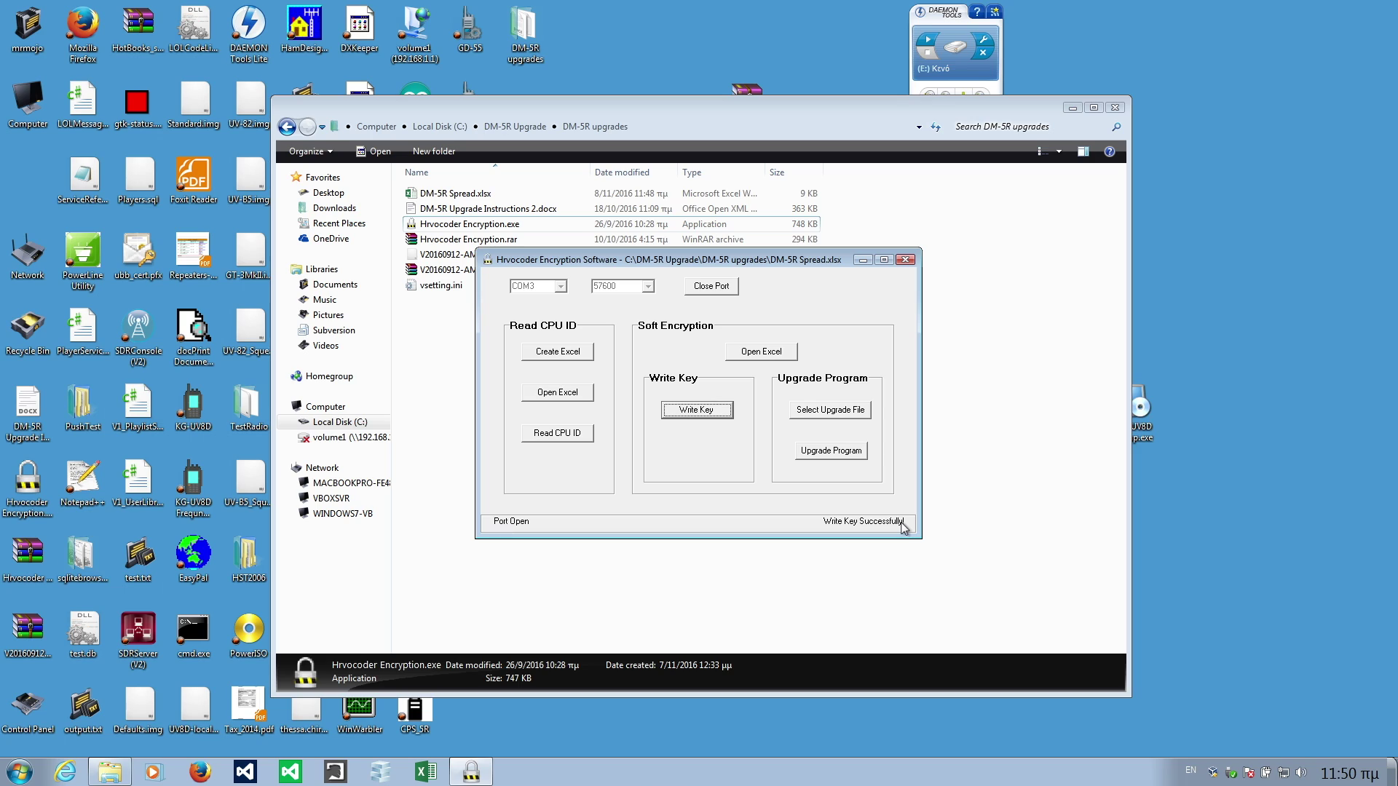
pyautogui.click(715, 288)
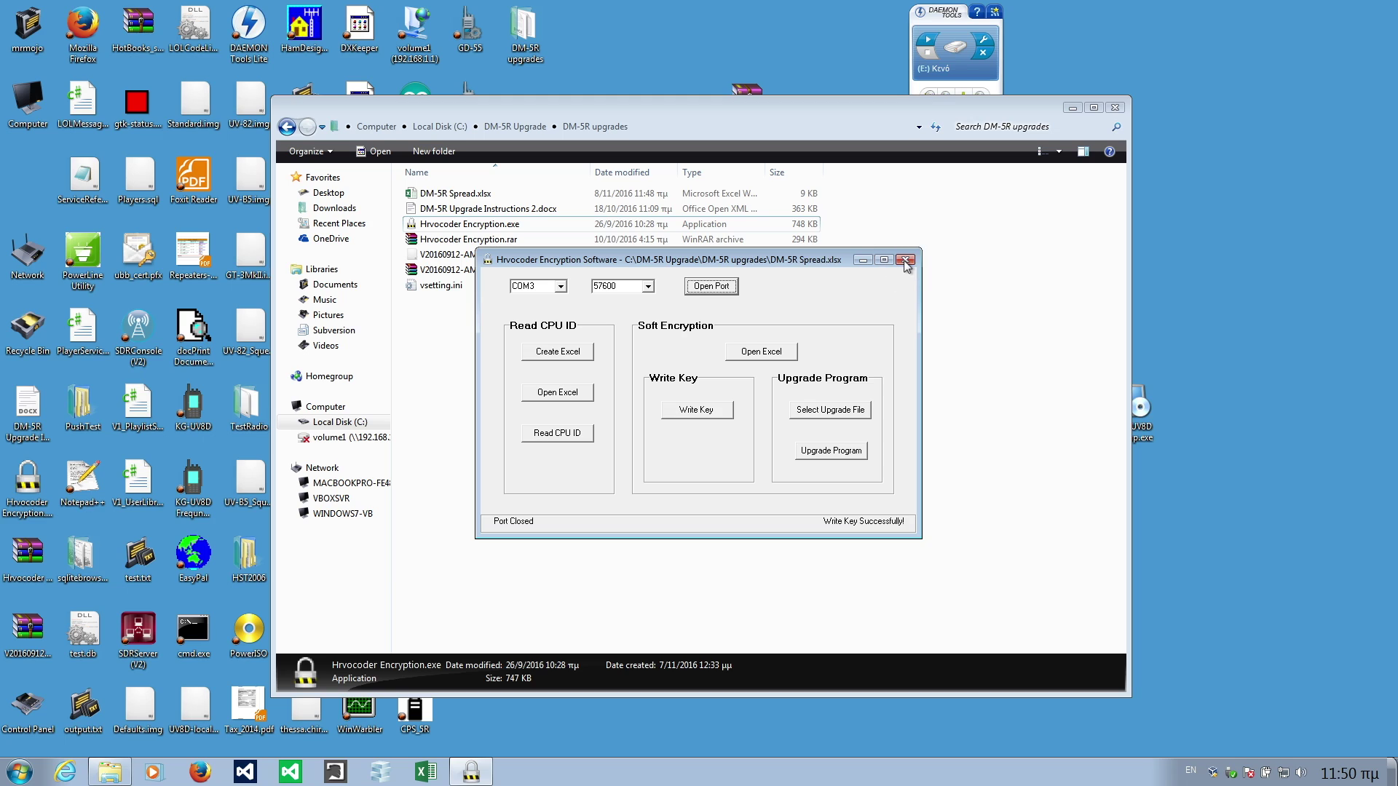
pyautogui.click(905, 261)
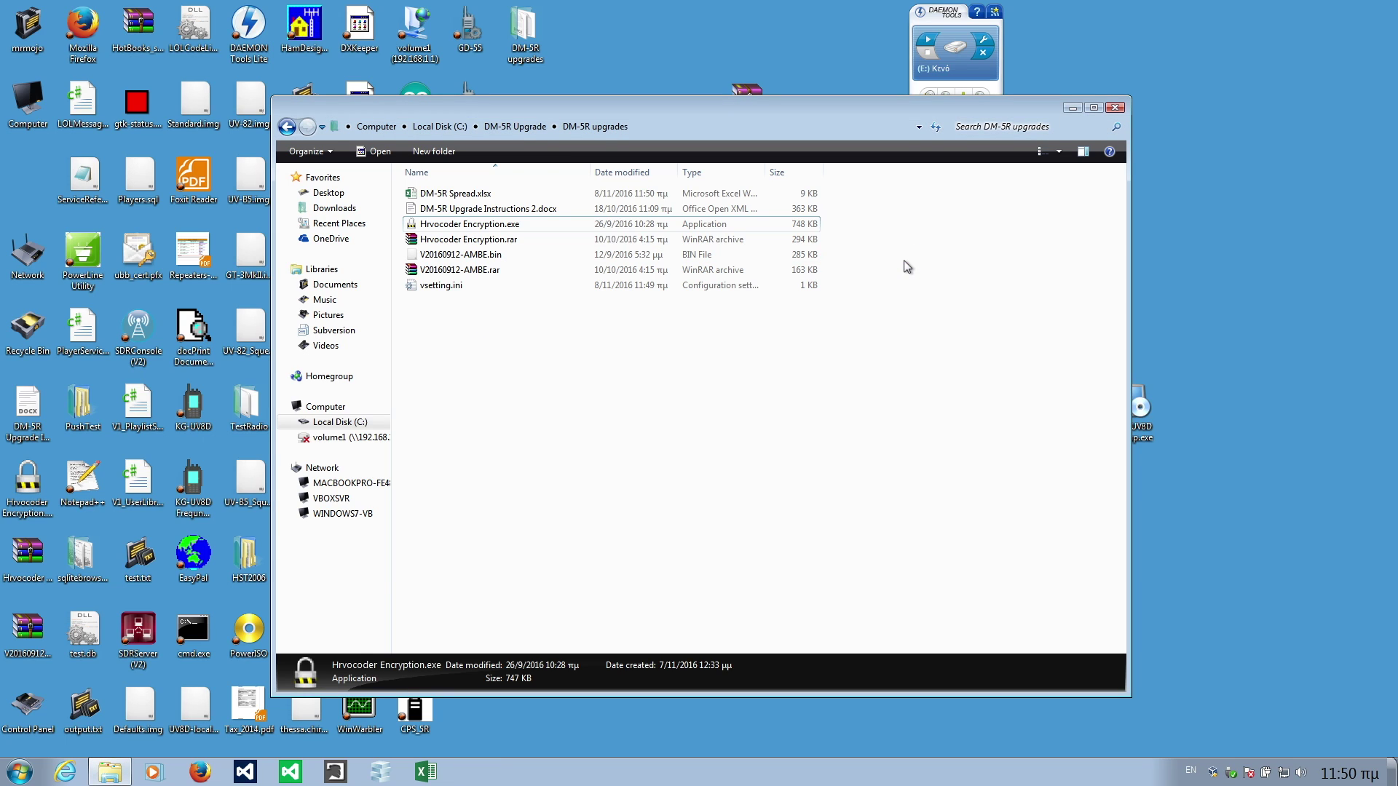